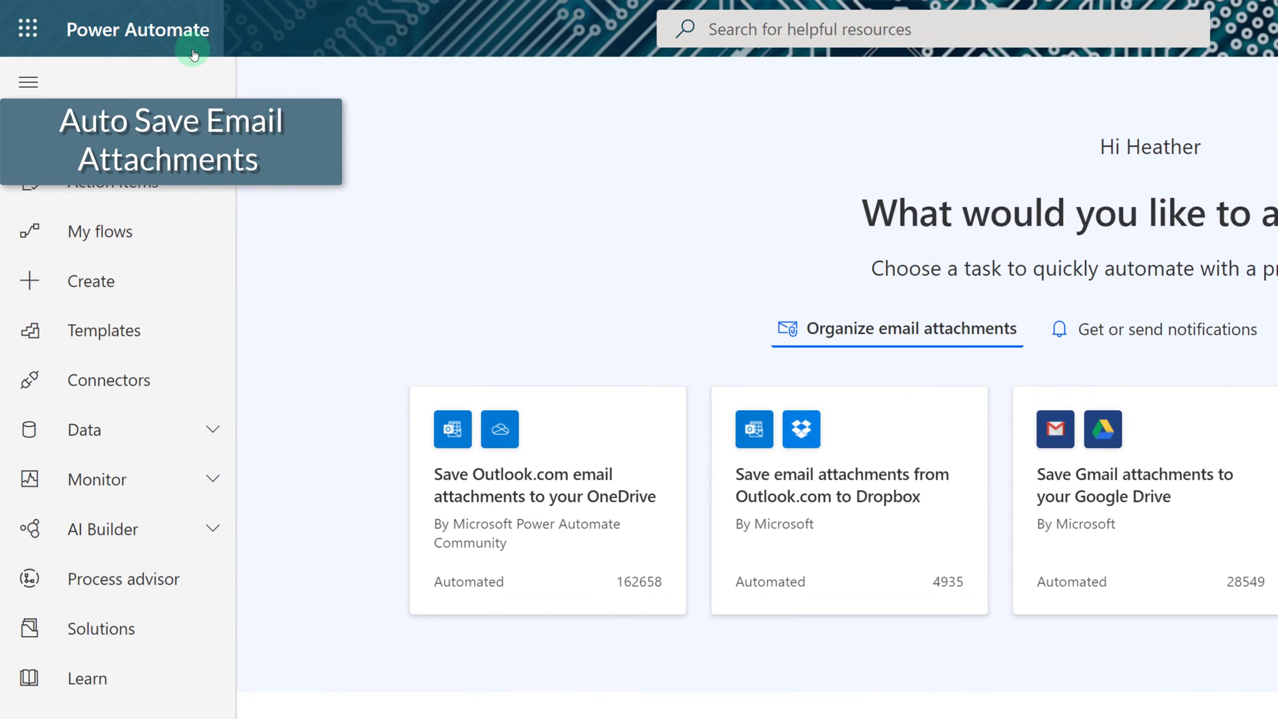
# Step: Search the flow template gallery for 'outlook to onedrive'
pyautogui.click(171, 344)
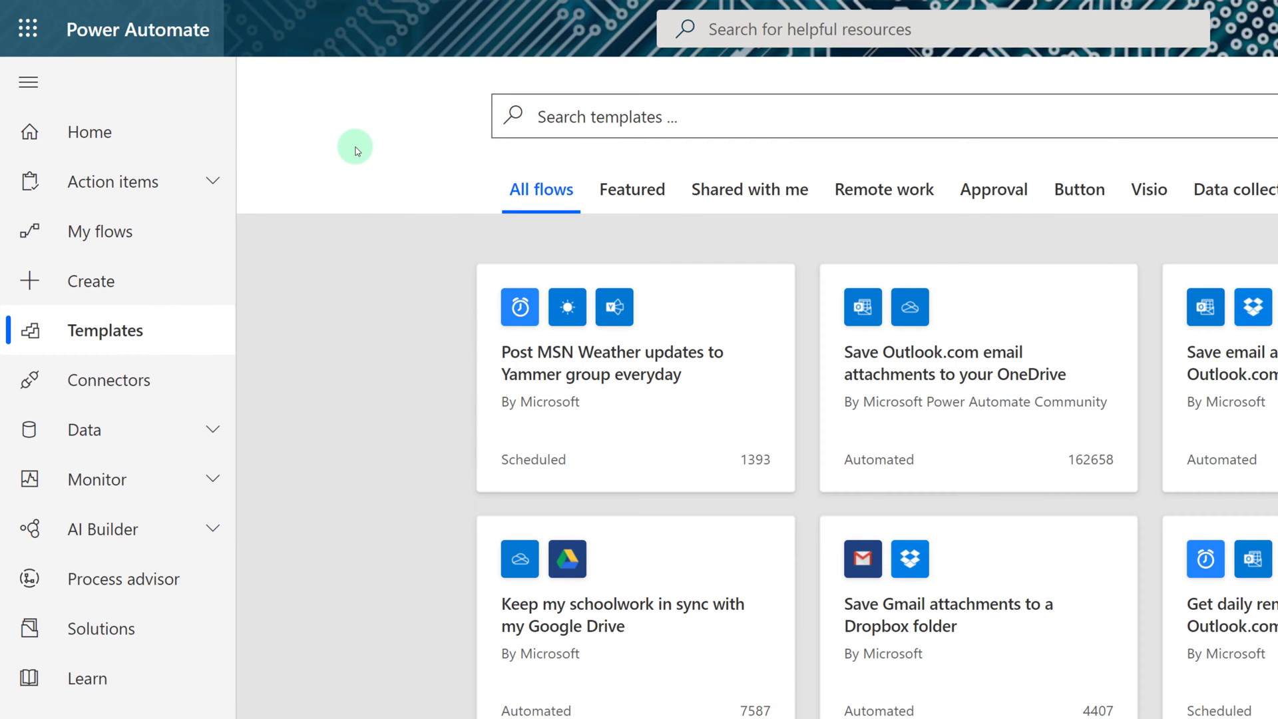
pyautogui.click(573, 118)
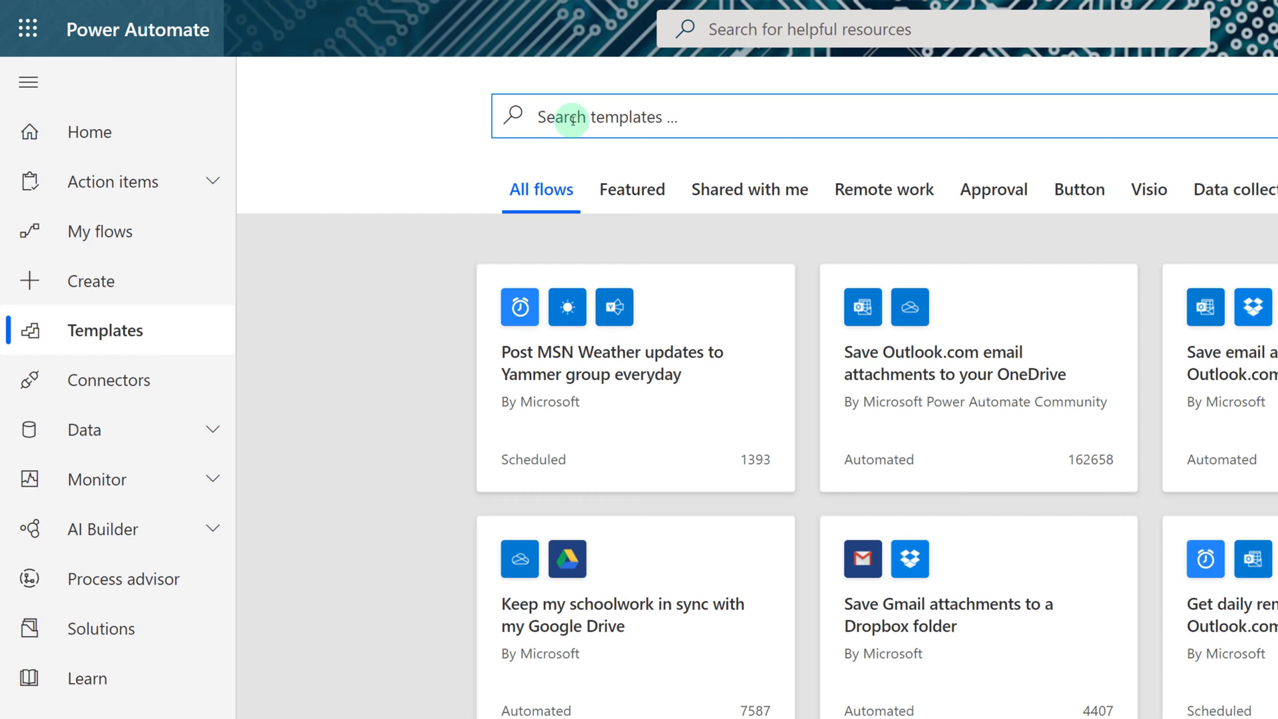
pyautogui.write('outlook to')
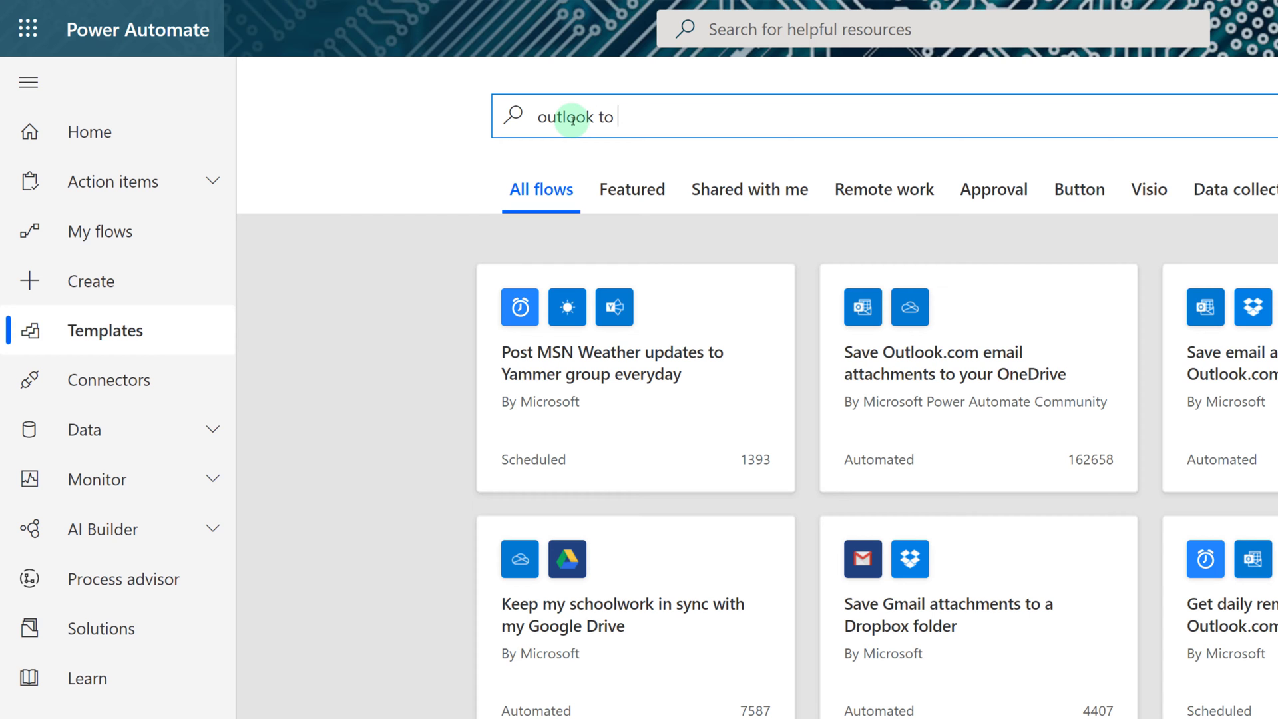
pyautogui.write(' onedrive')
pyautogui.press('Return')
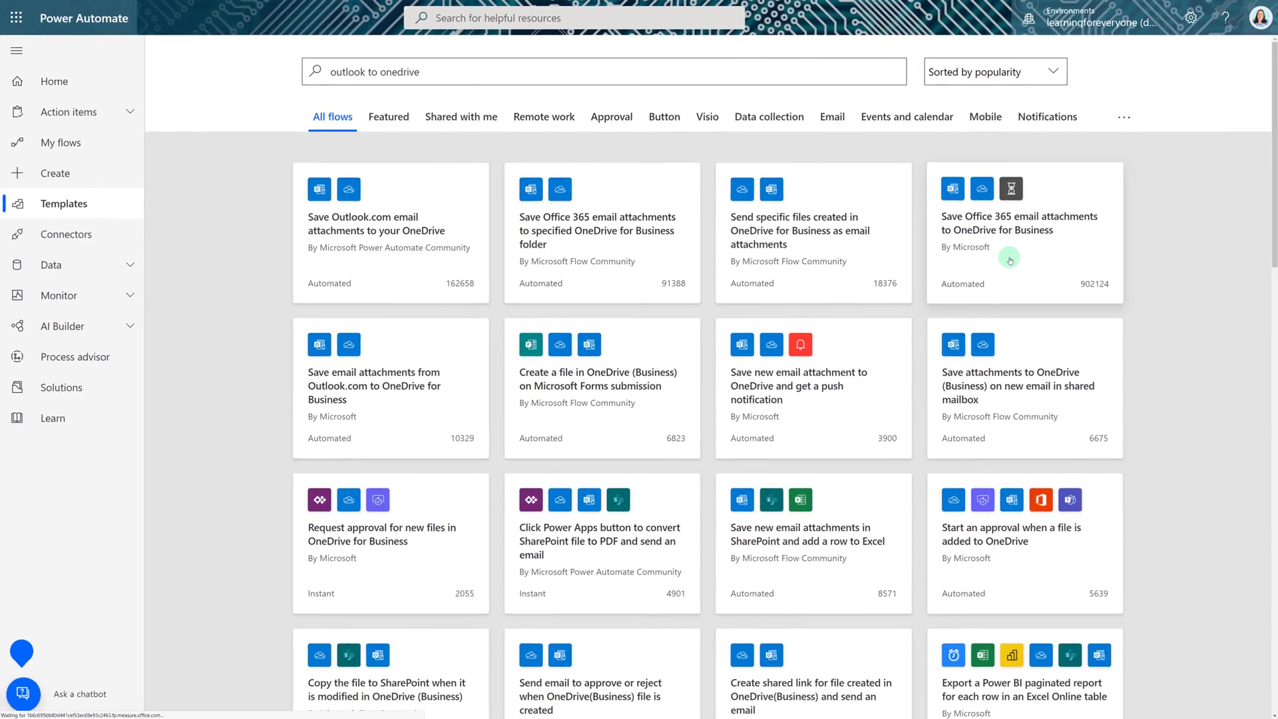
# Step: Create a flow from the 'Save Office 365 email attachments to OneDrive for Business' template
pyautogui.click(1056, 383)
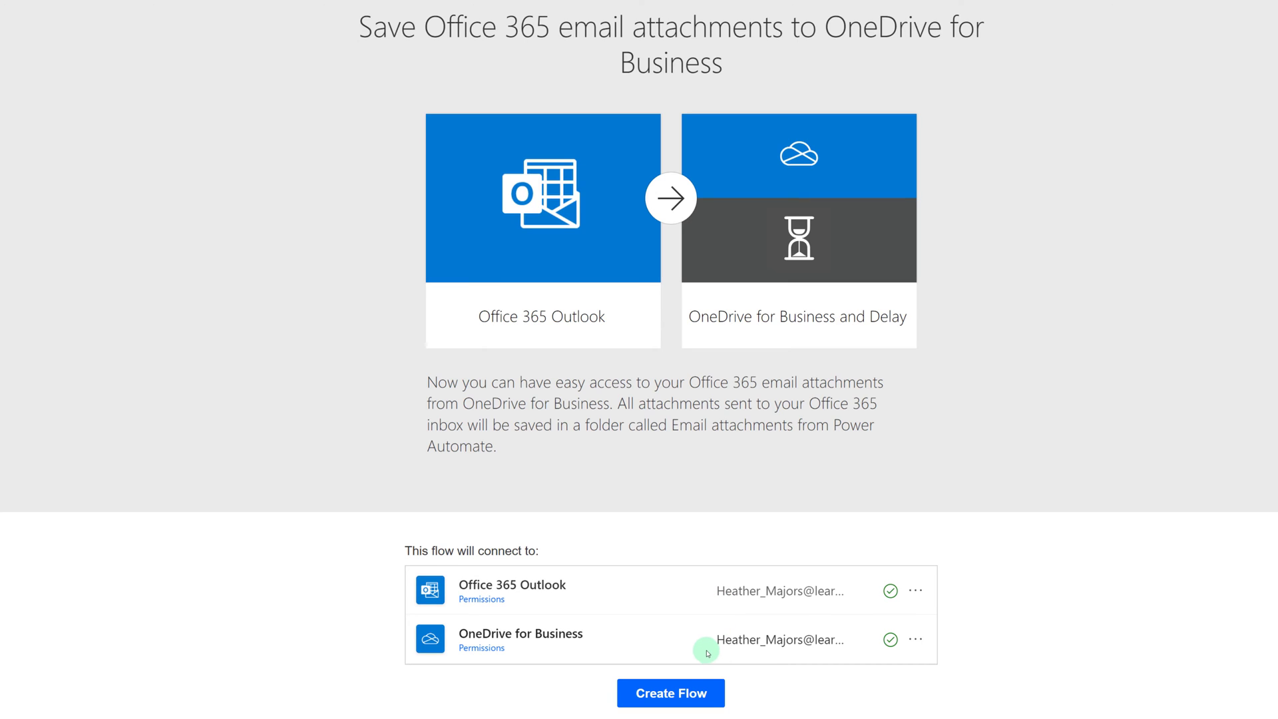
pyautogui.click(663, 699)
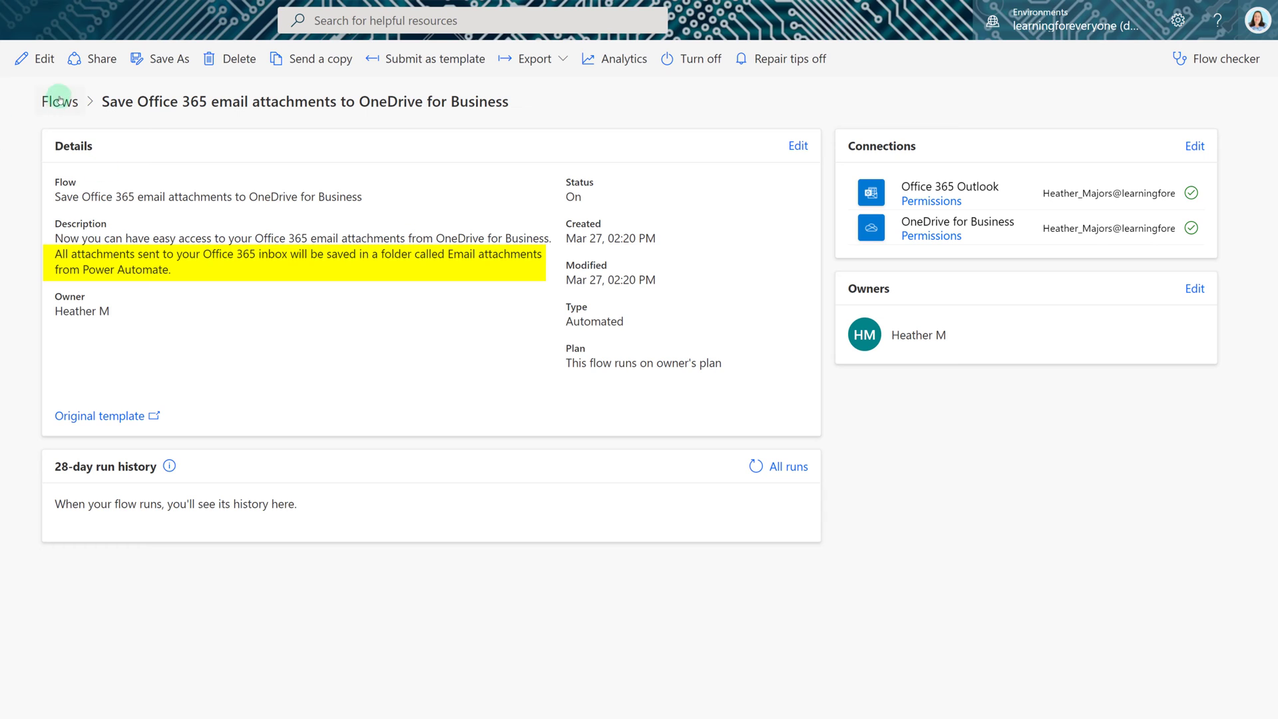
pyautogui.click(43, 67)
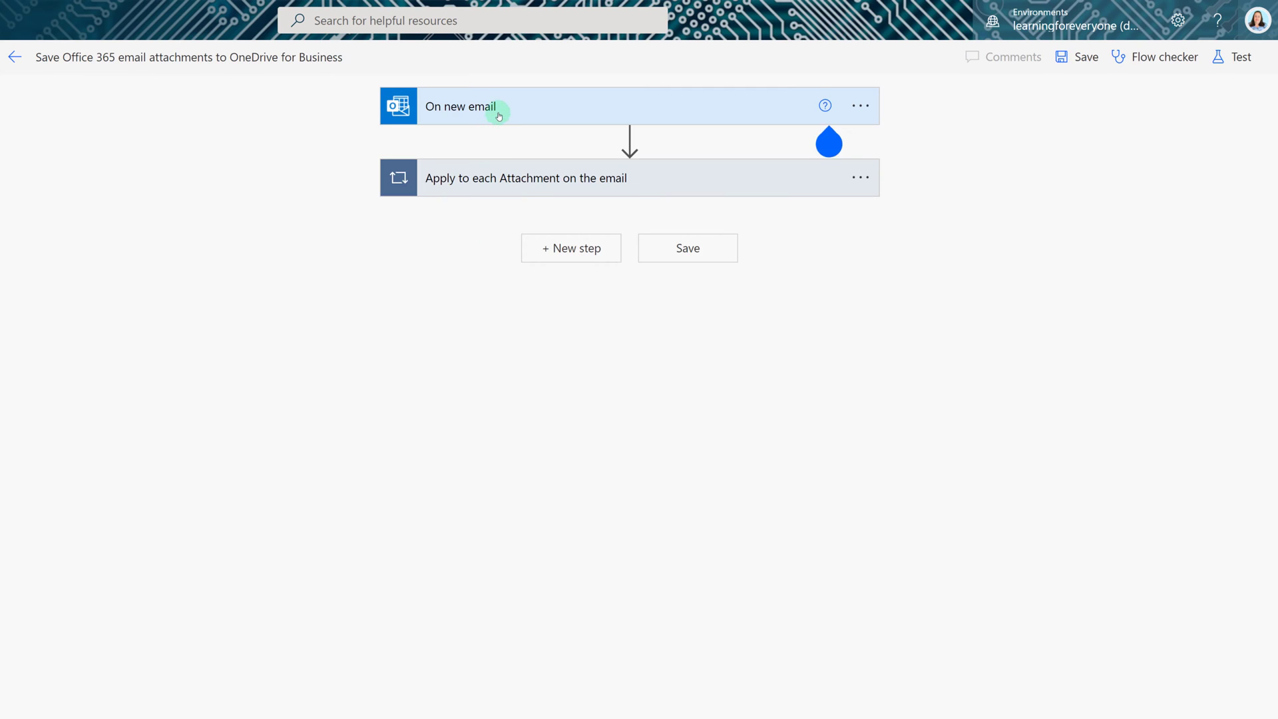
pyautogui.click(448, 120)
pyautogui.click(478, 260)
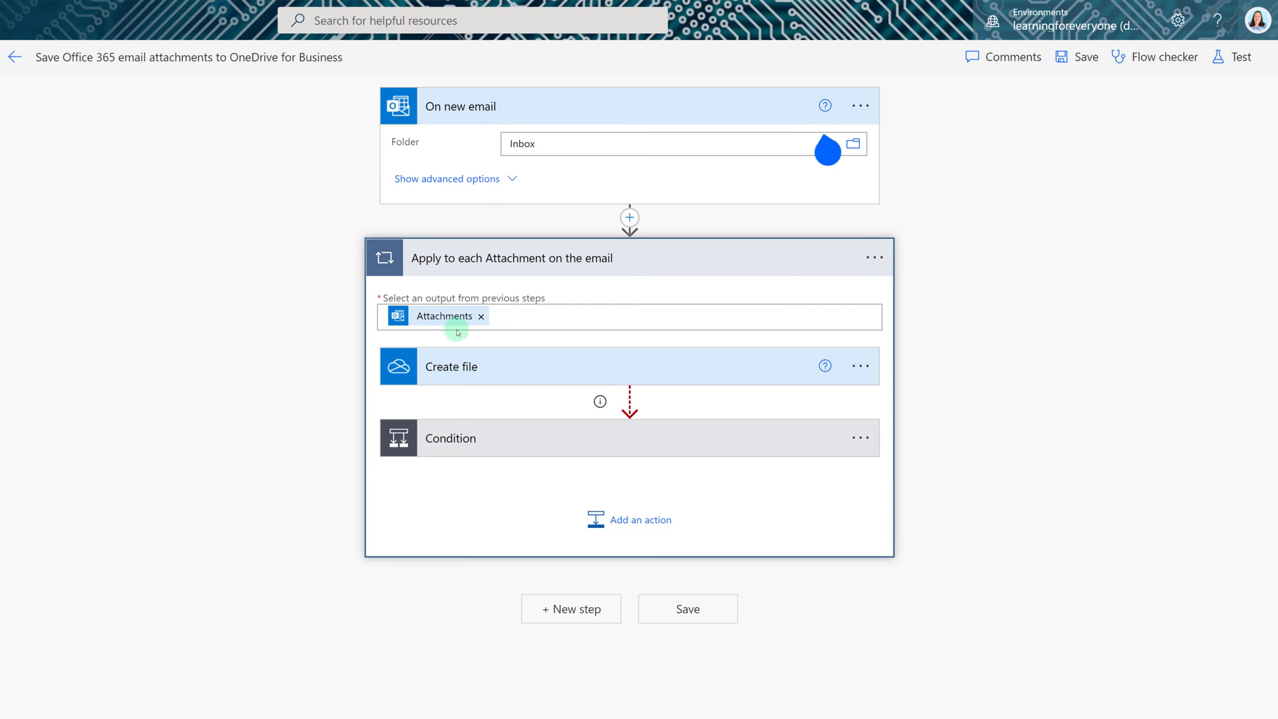
pyautogui.click(482, 438)
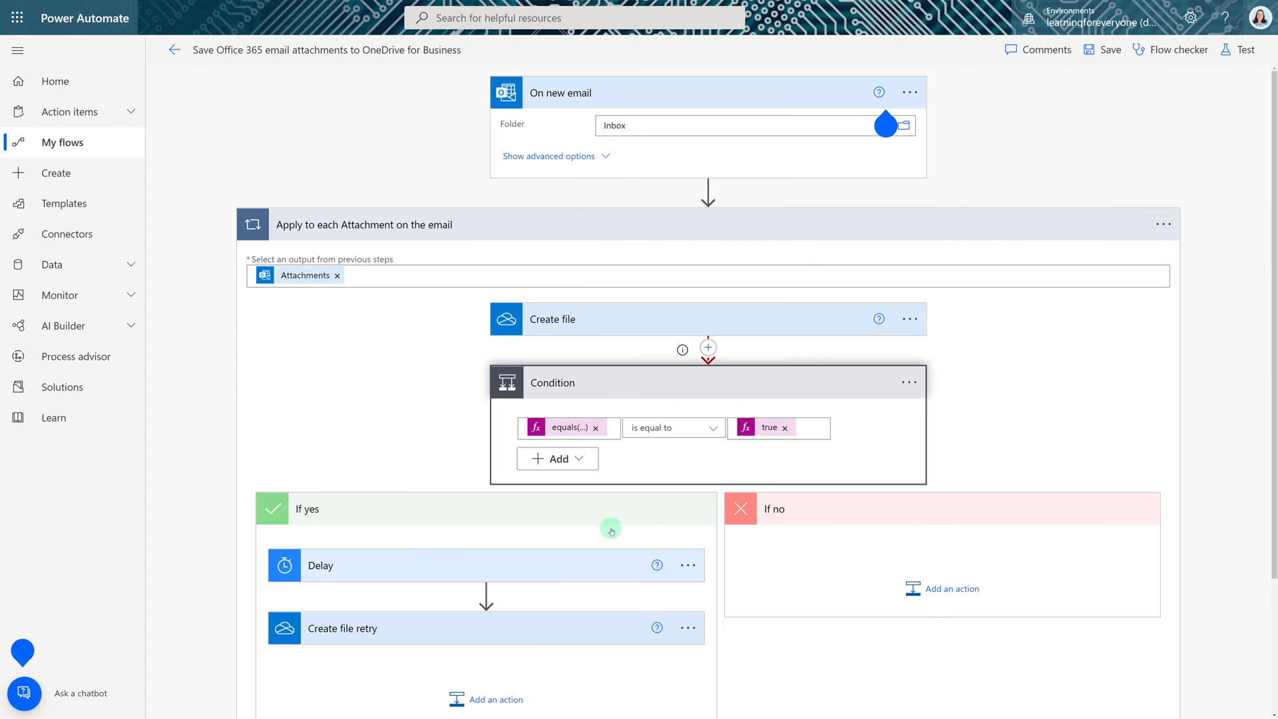
pyautogui.scroll(-3, 391, 531)
pyautogui.scroll(3, 397, 531)
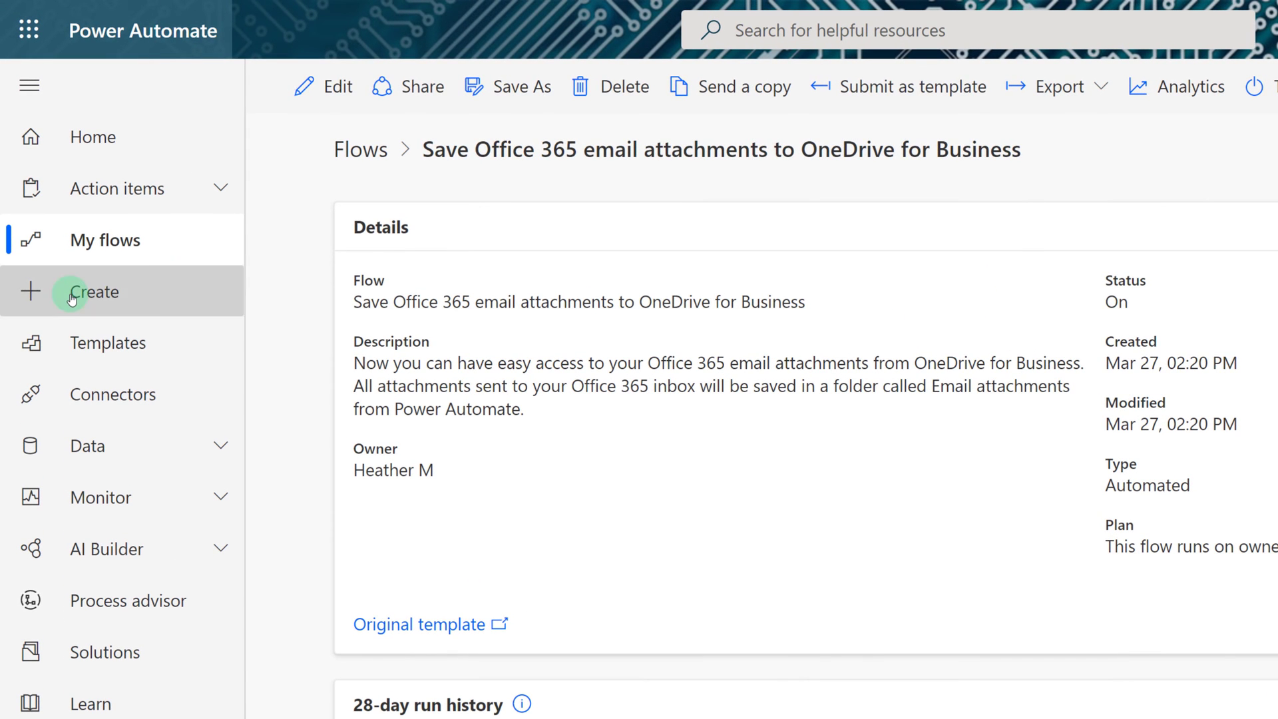
# Step: Choose Scheduled cloud flow from Create to open the Build a scheduled cloud flow dialog
pyautogui.click(72, 300)
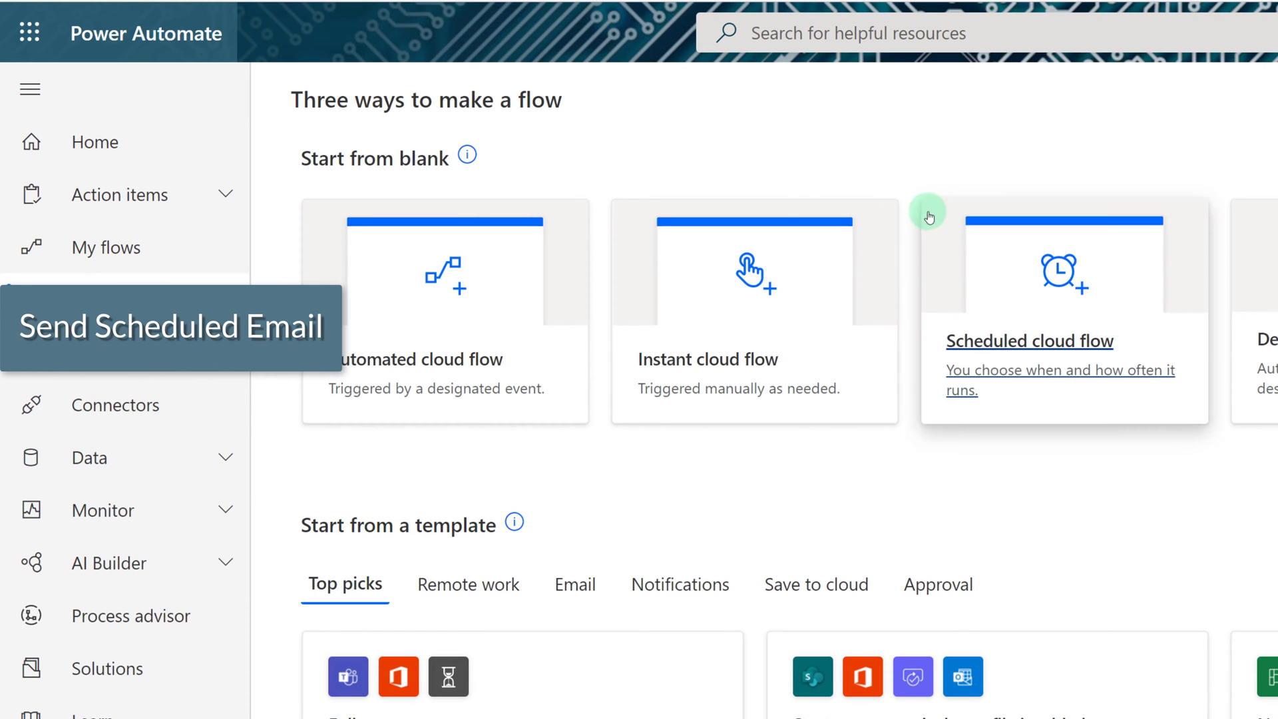
pyautogui.click(1018, 287)
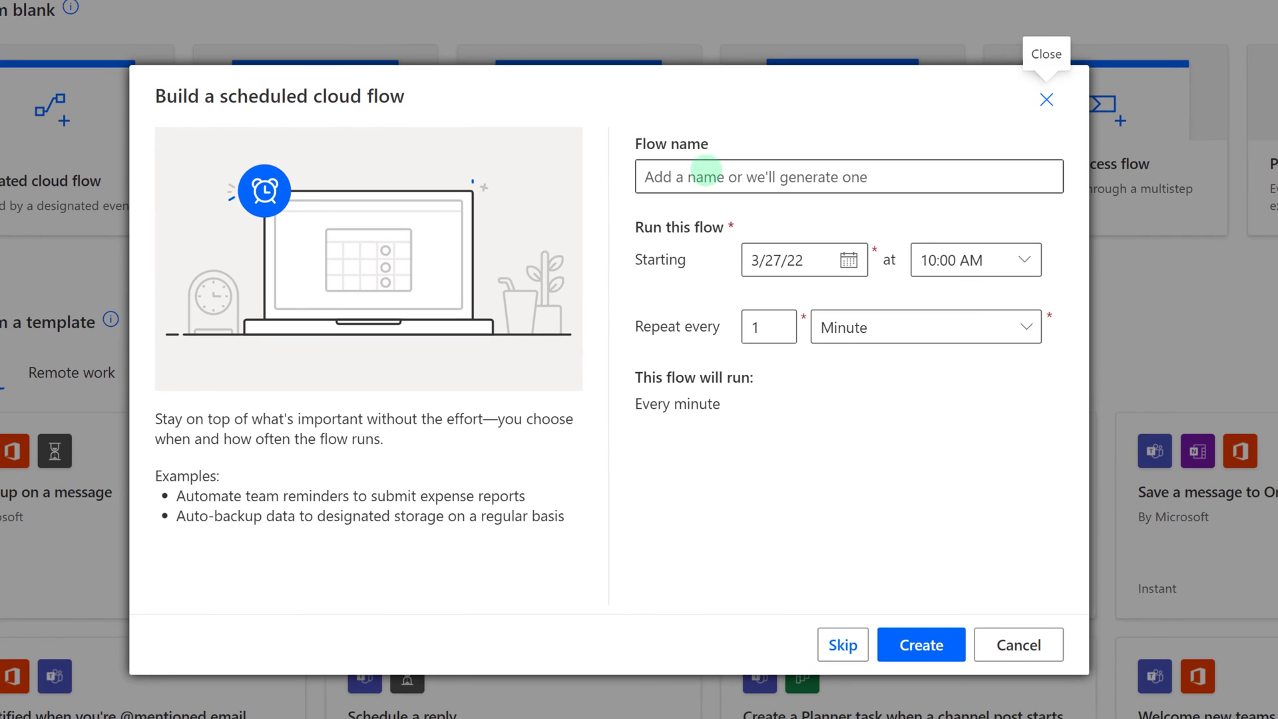
# Step: Name the scheduled flow 'Reminder Emails' and set its start time to 09:00 AM
pyautogui.click(1195, 351)
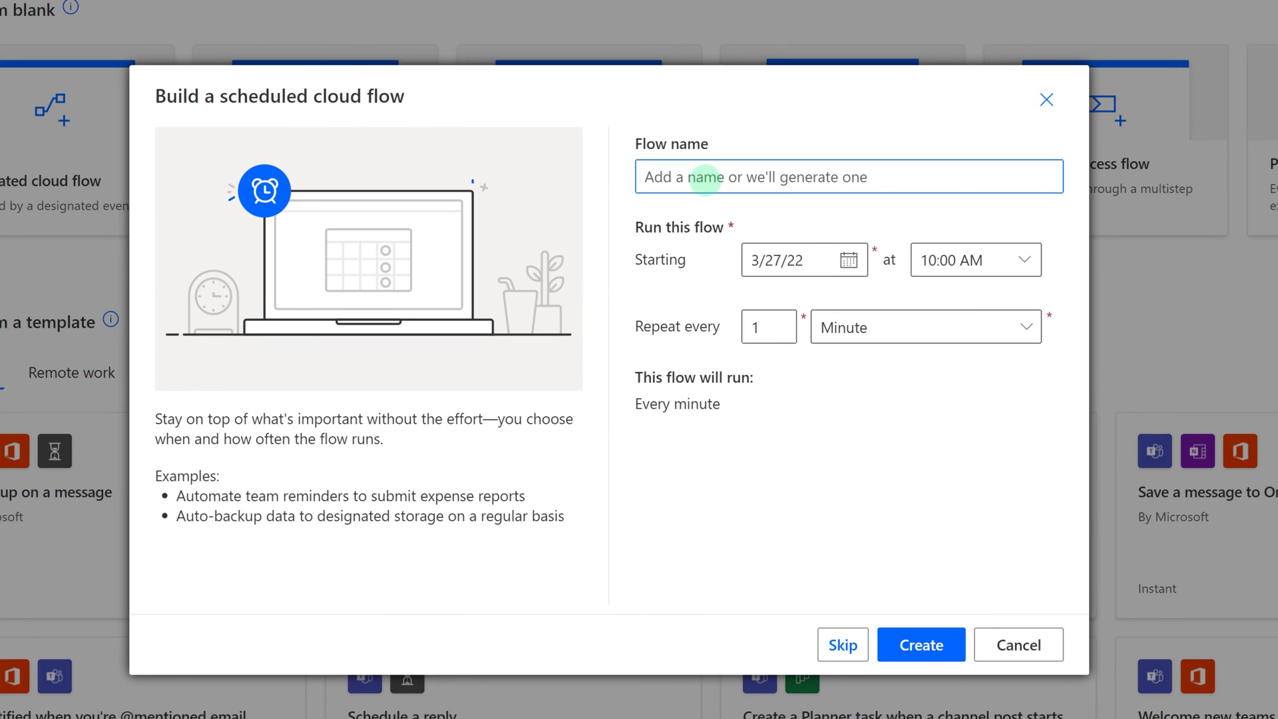
pyautogui.write('Reminder Emails')
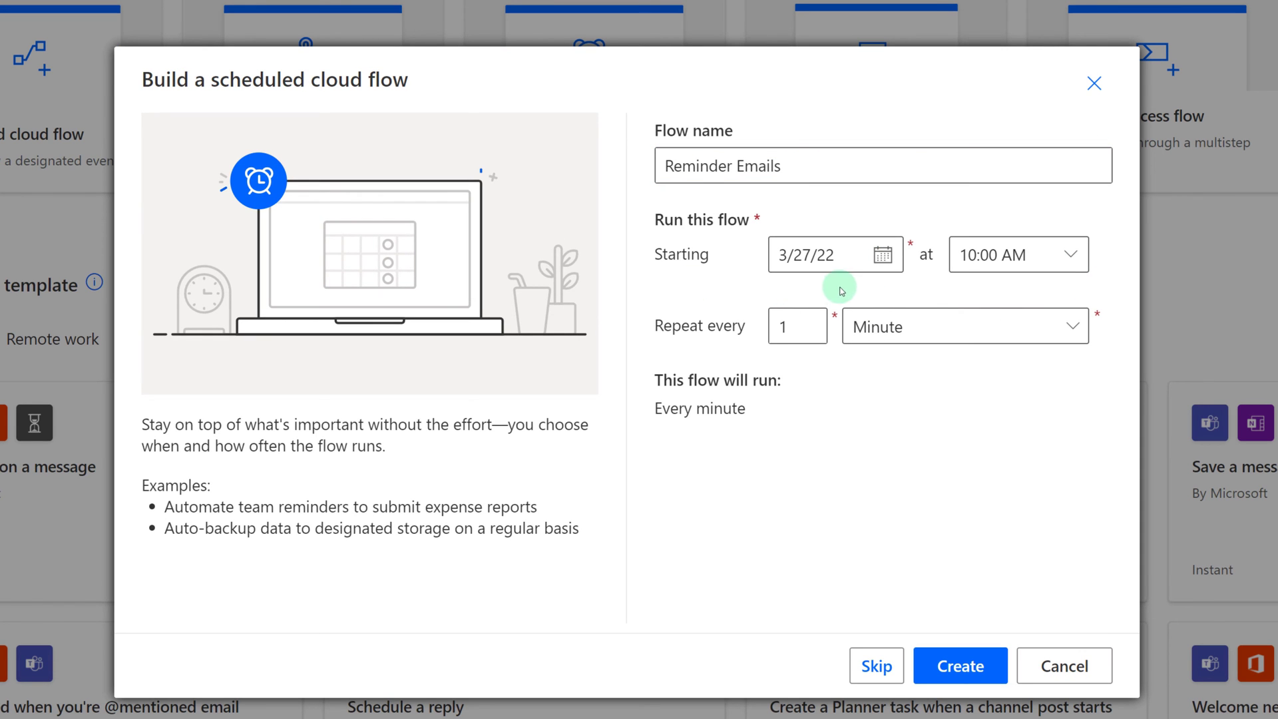
pyautogui.click(1069, 267)
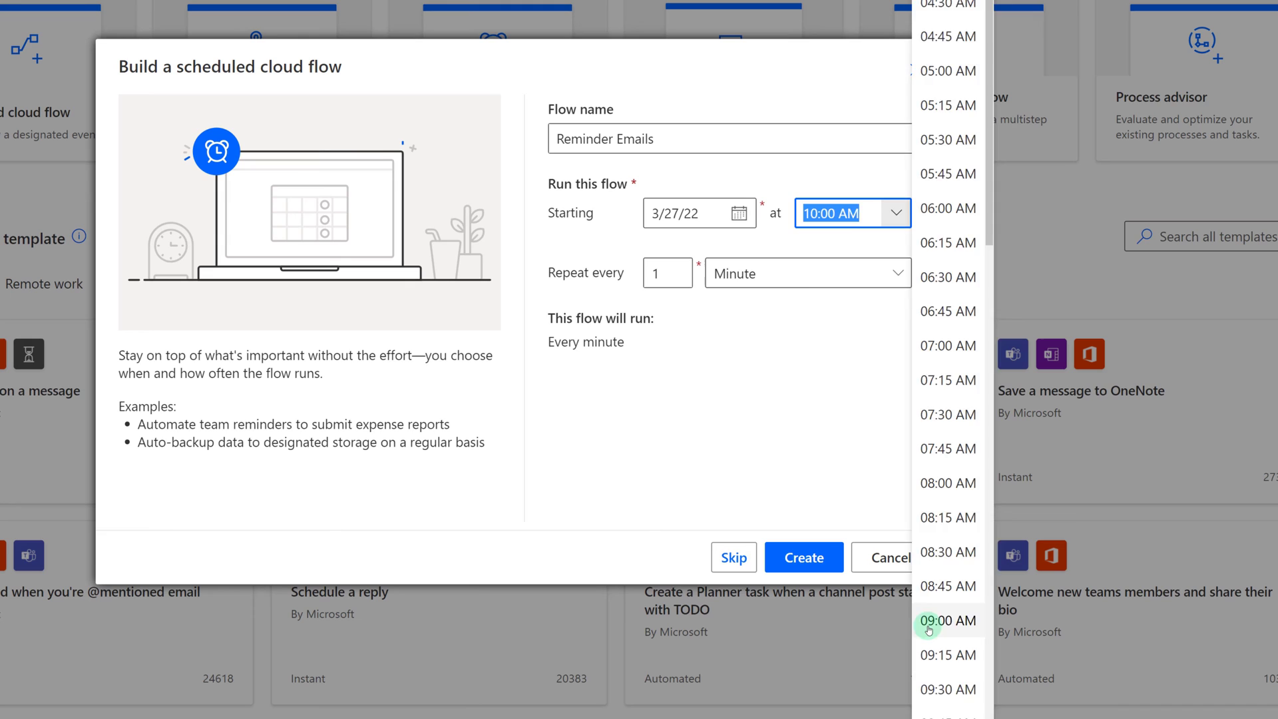
pyautogui.click(928, 630)
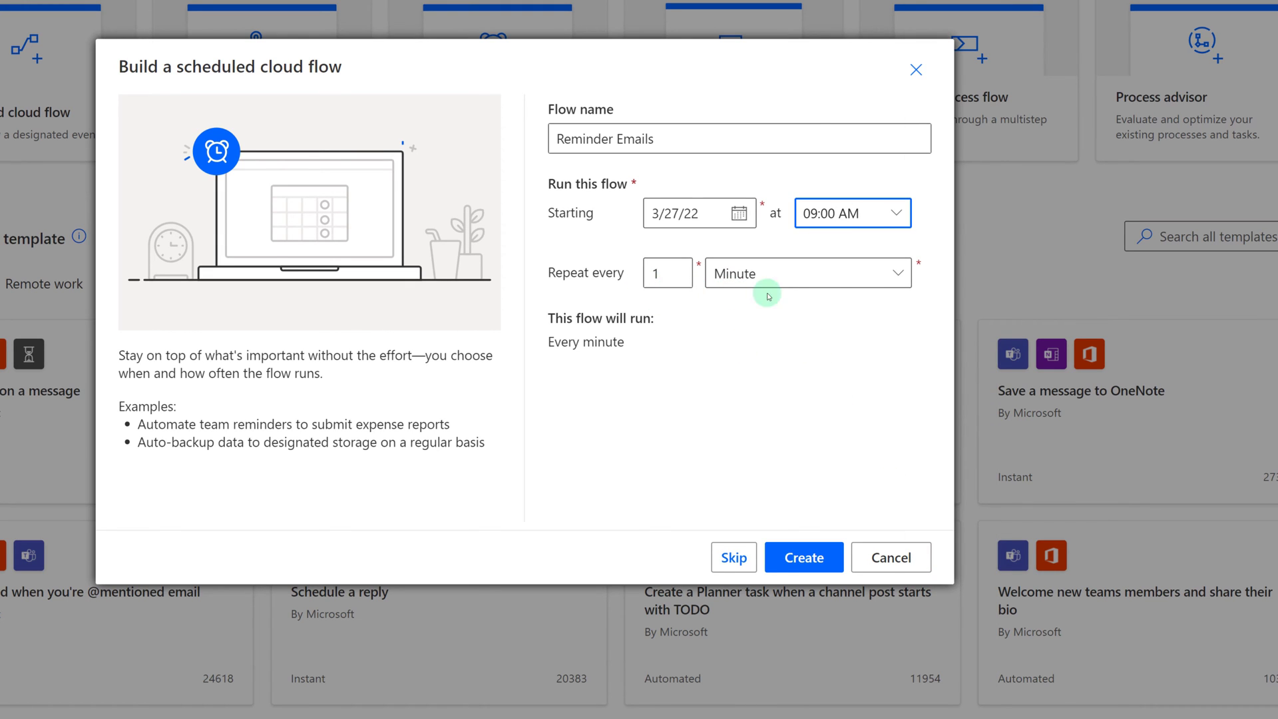
# Step: Make it repeat every week on Friday only and create the flow
pyautogui.click(892, 284)
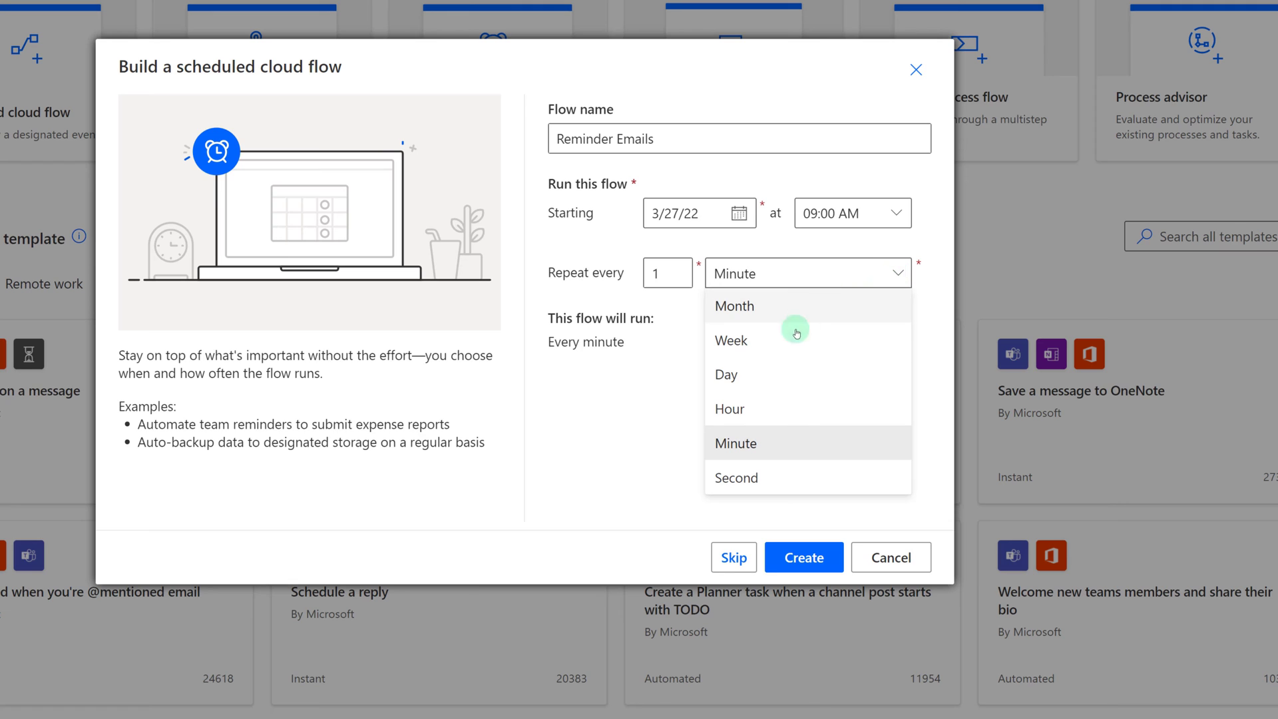
pyautogui.click(729, 343)
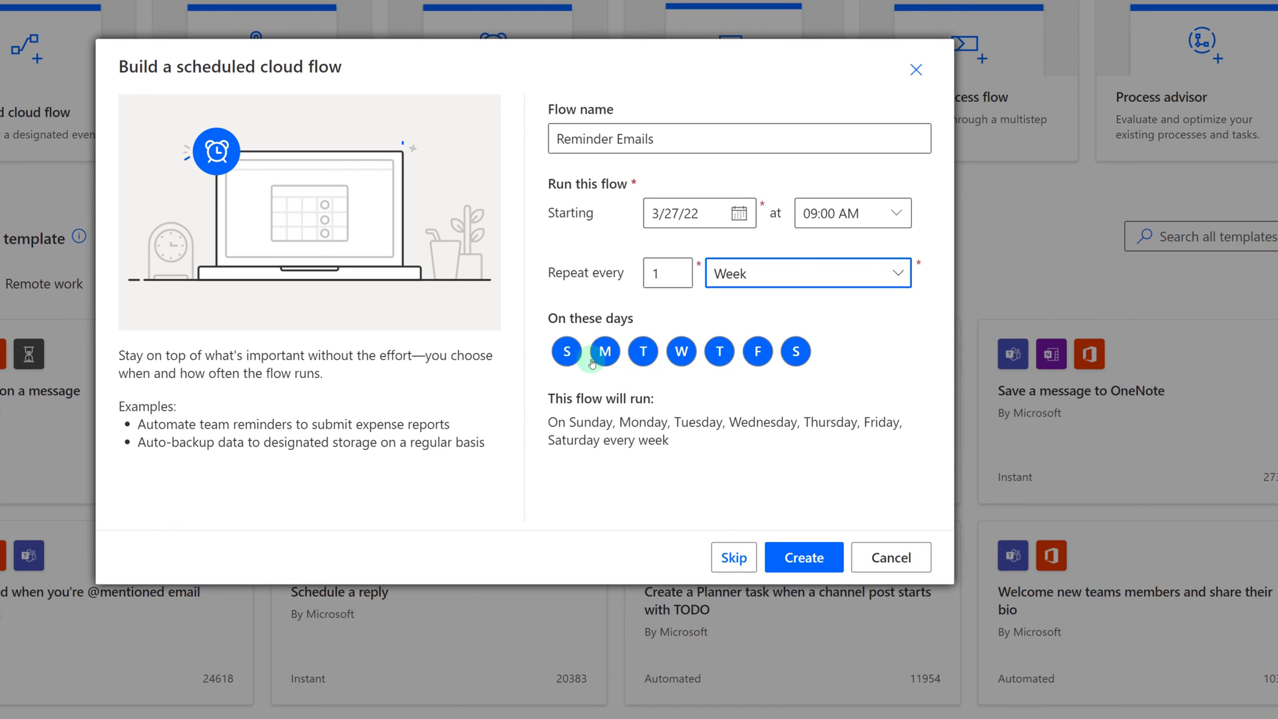
pyautogui.click(567, 352)
pyautogui.click(605, 351)
pyautogui.click(653, 361)
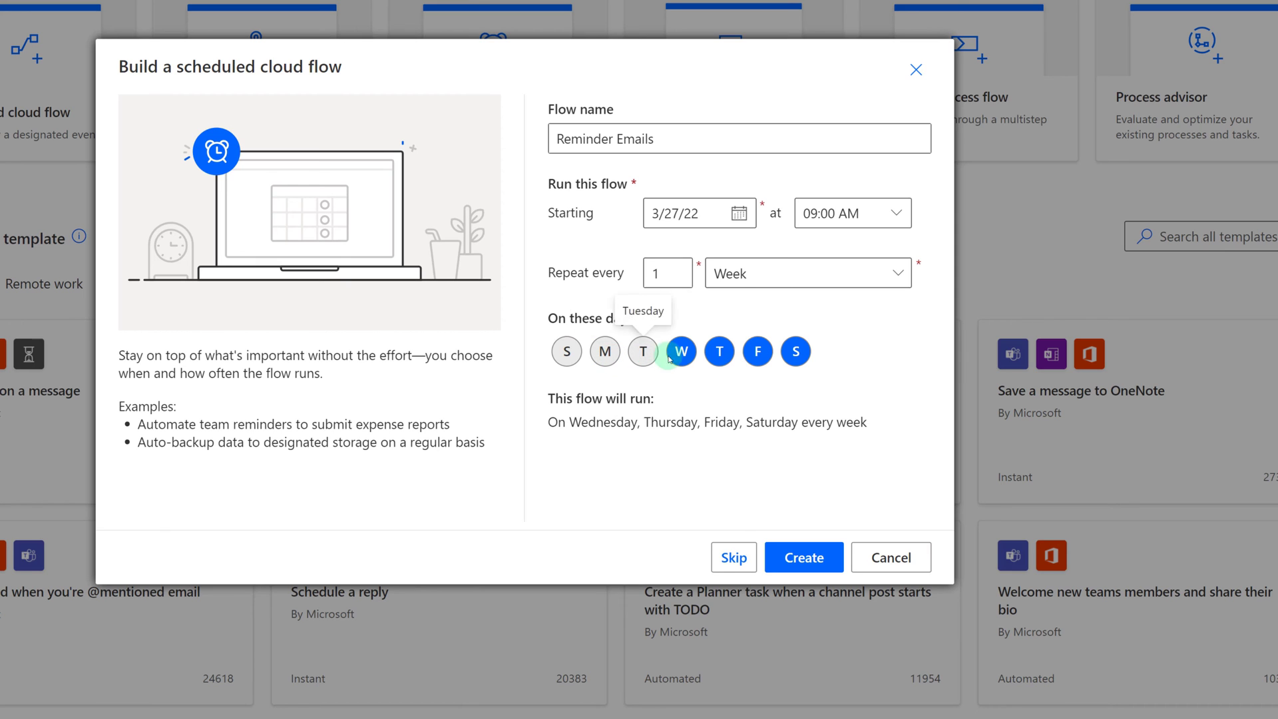
pyautogui.click(681, 354)
pyautogui.click(714, 358)
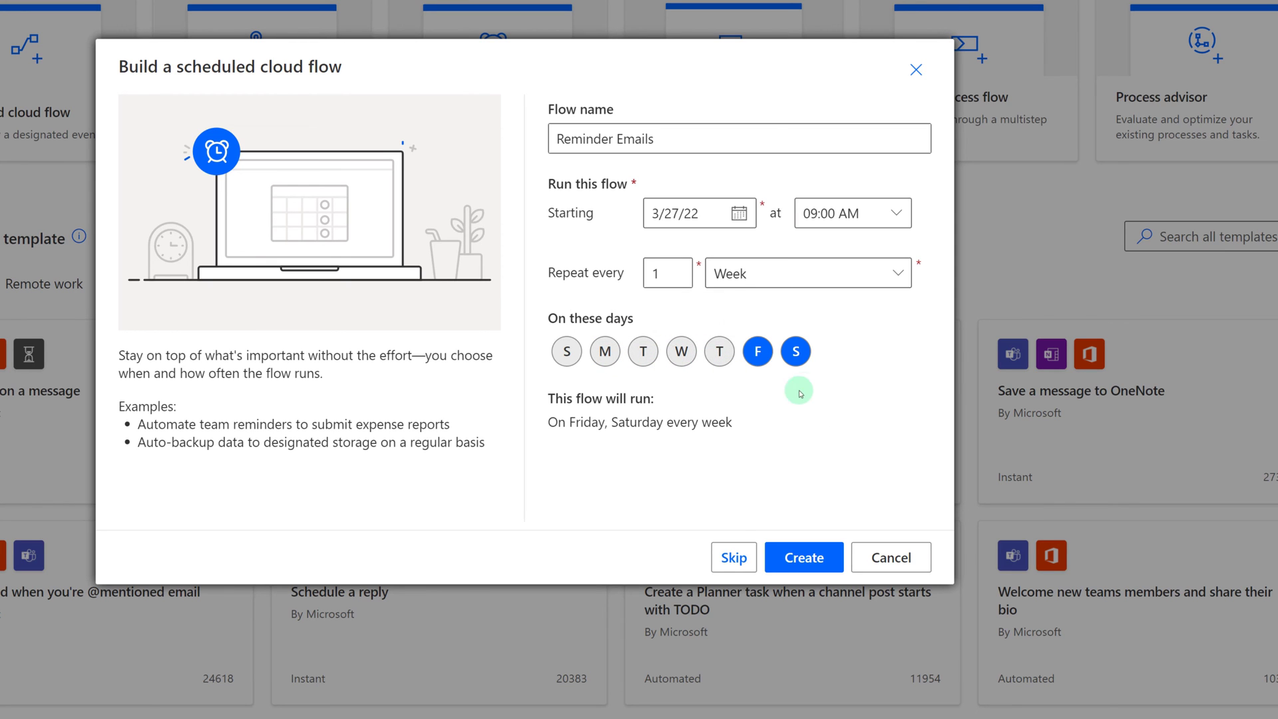
pyautogui.click(796, 350)
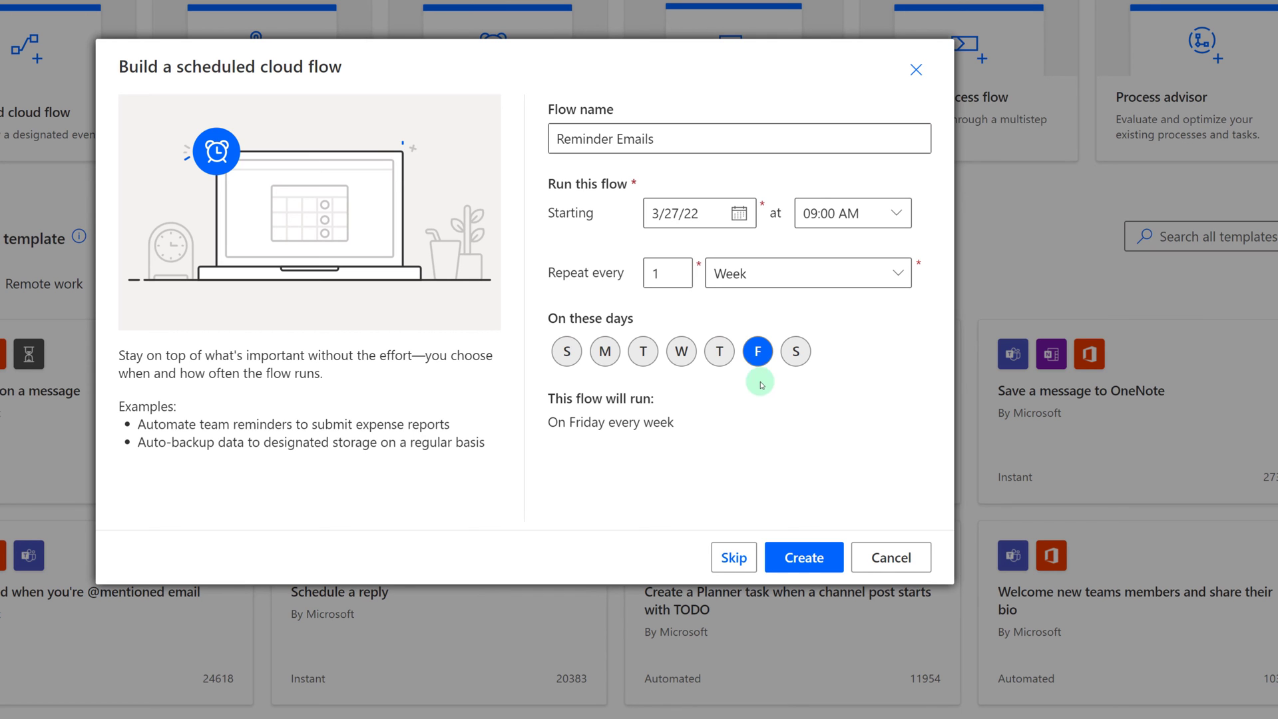
pyautogui.click(803, 557)
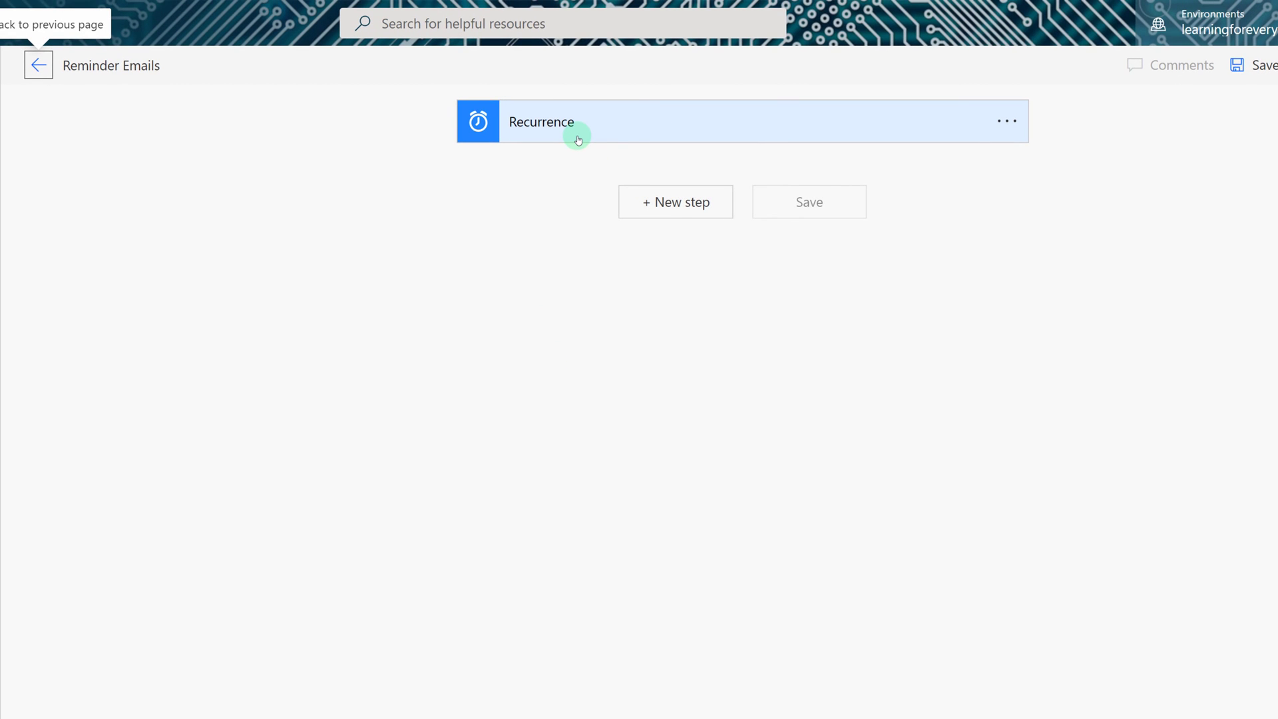
# Step: Expand the Recurrence trigger to show Interval 1, Frequency Week, running on Fridays
pyautogui.click(577, 135)
pyautogui.click(628, 166)
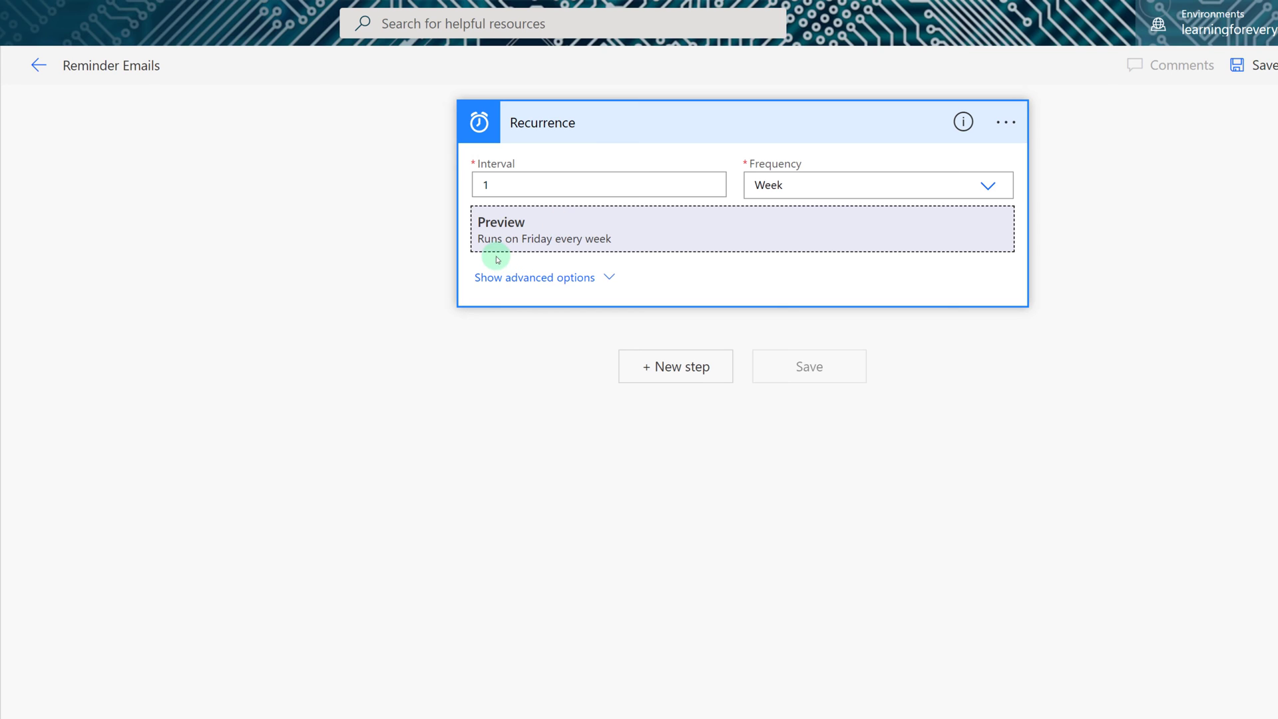
# Step: Add the Office 365 Outlook 'Send an email (V2)' action after the Recurrence trigger
pyautogui.click(680, 377)
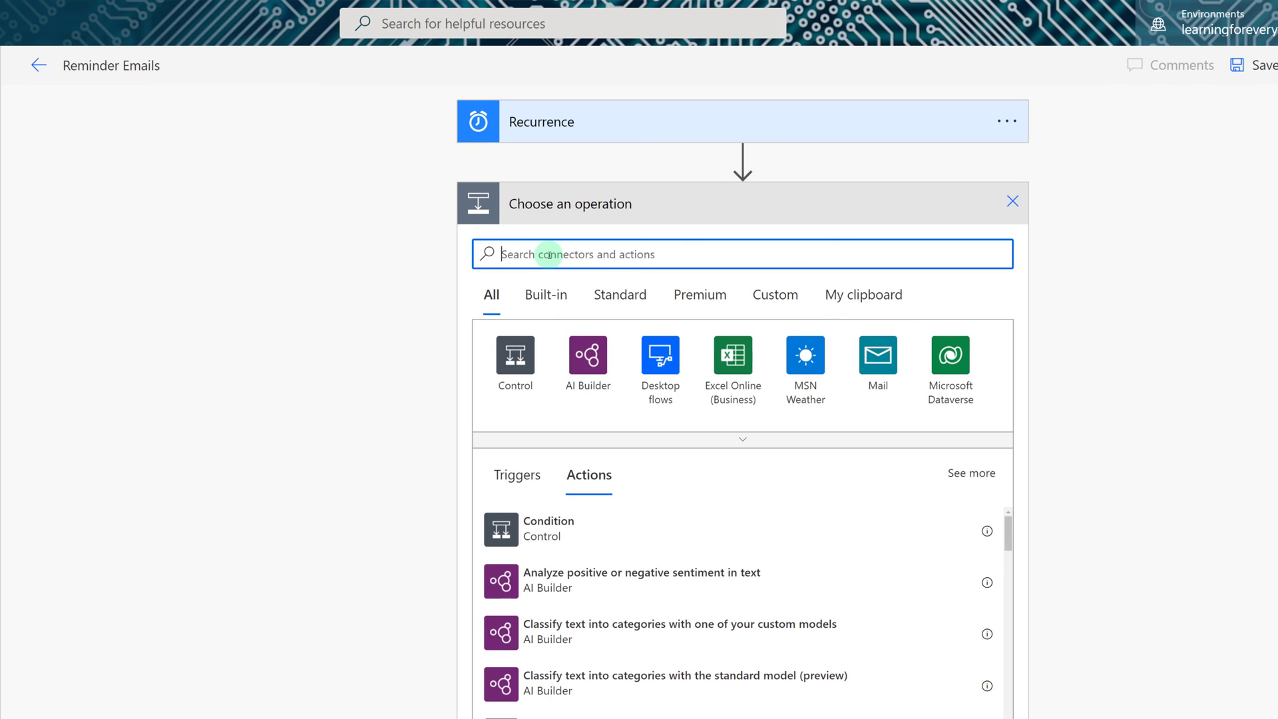
pyautogui.write('outlook')
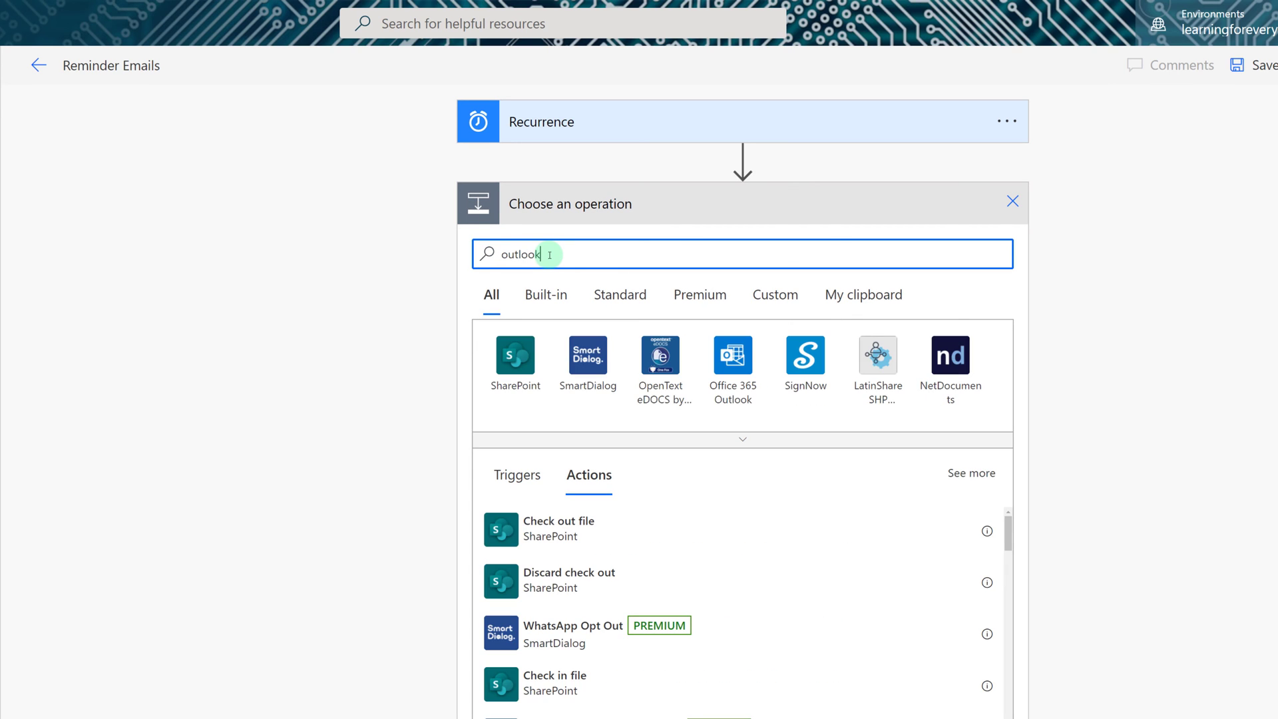
pyautogui.scroll(-3, 662, 628)
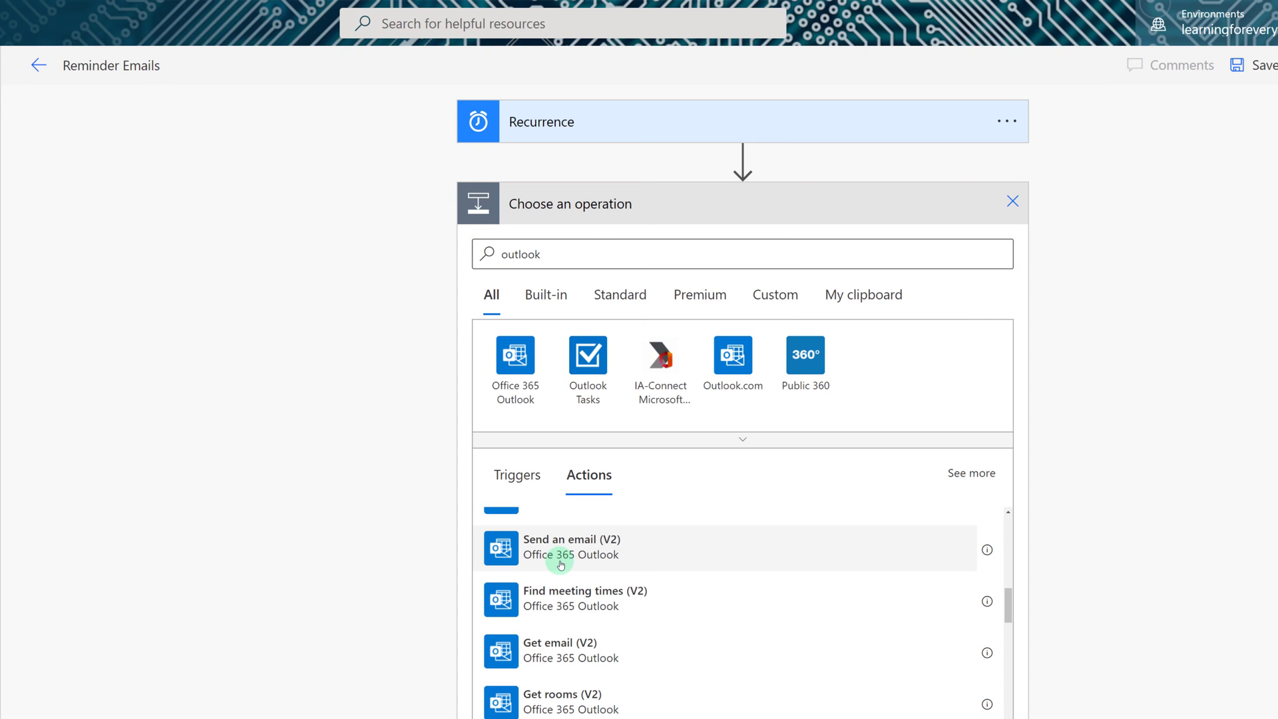
pyautogui.click(561, 563)
pyautogui.click(651, 249)
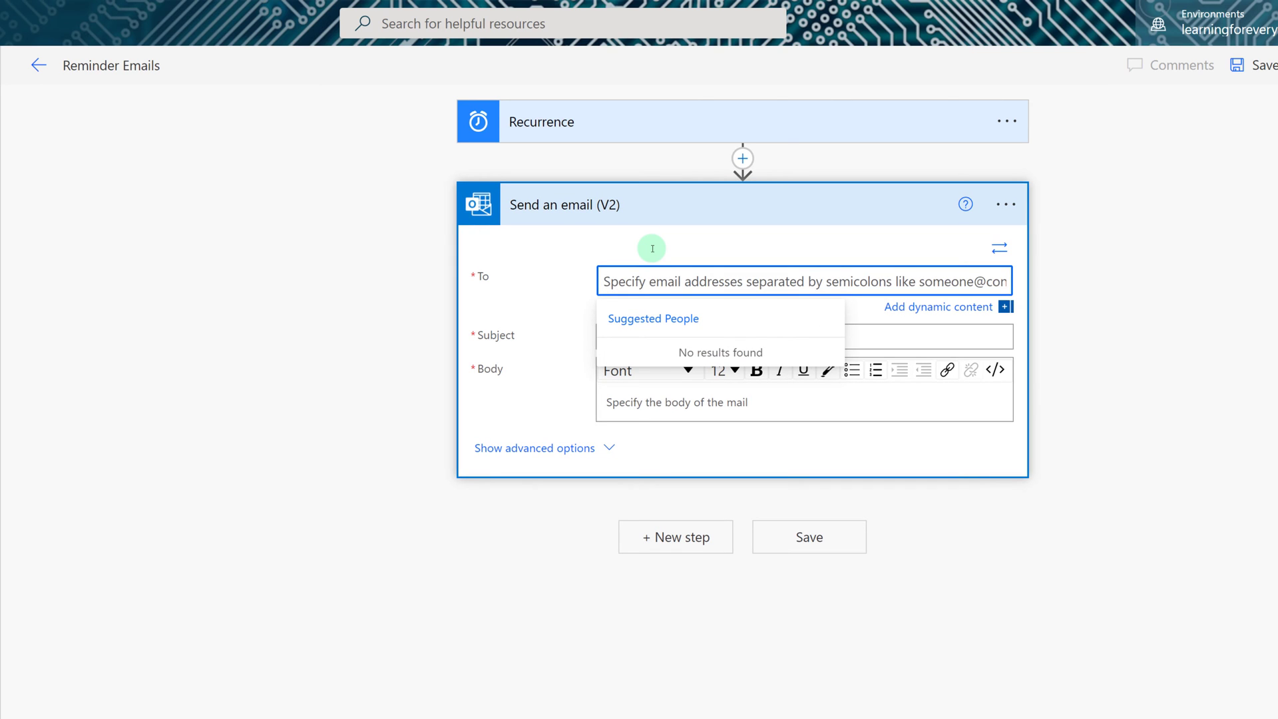
# Step: Pick the suggested recipient and set the subject 'Submit your activity reports'
pyautogui.write('power')
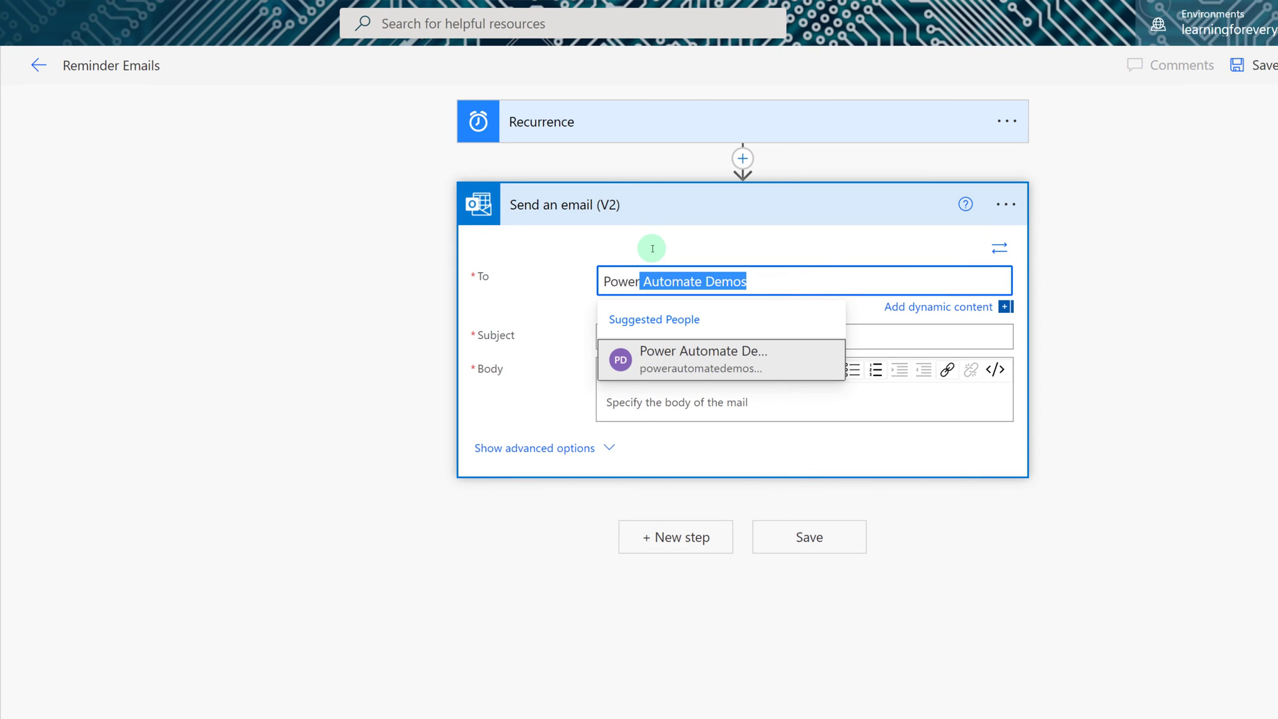
pyautogui.click(675, 368)
pyautogui.click(641, 340)
pyautogui.write('Submit your activity reports')
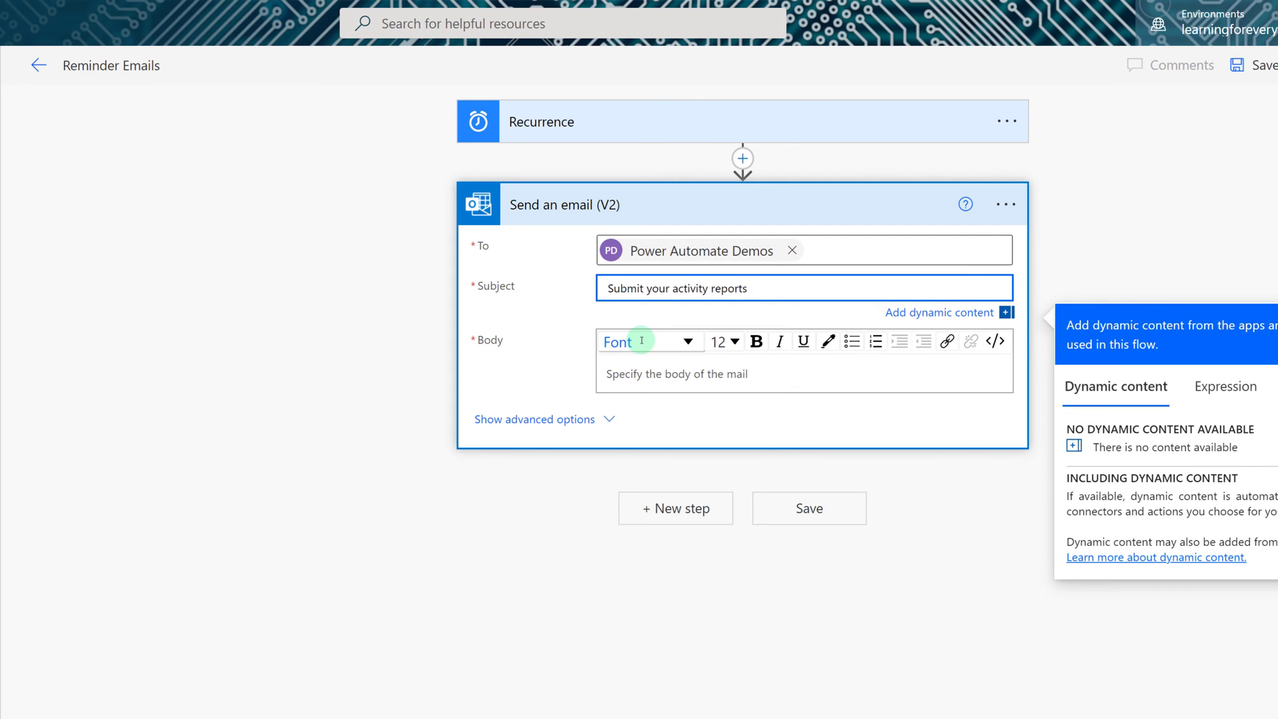
# Step: Write the close-of-business reminder body and save the Reminder Emails flow
pyautogui.click(641, 377)
pyautogui.write('P')
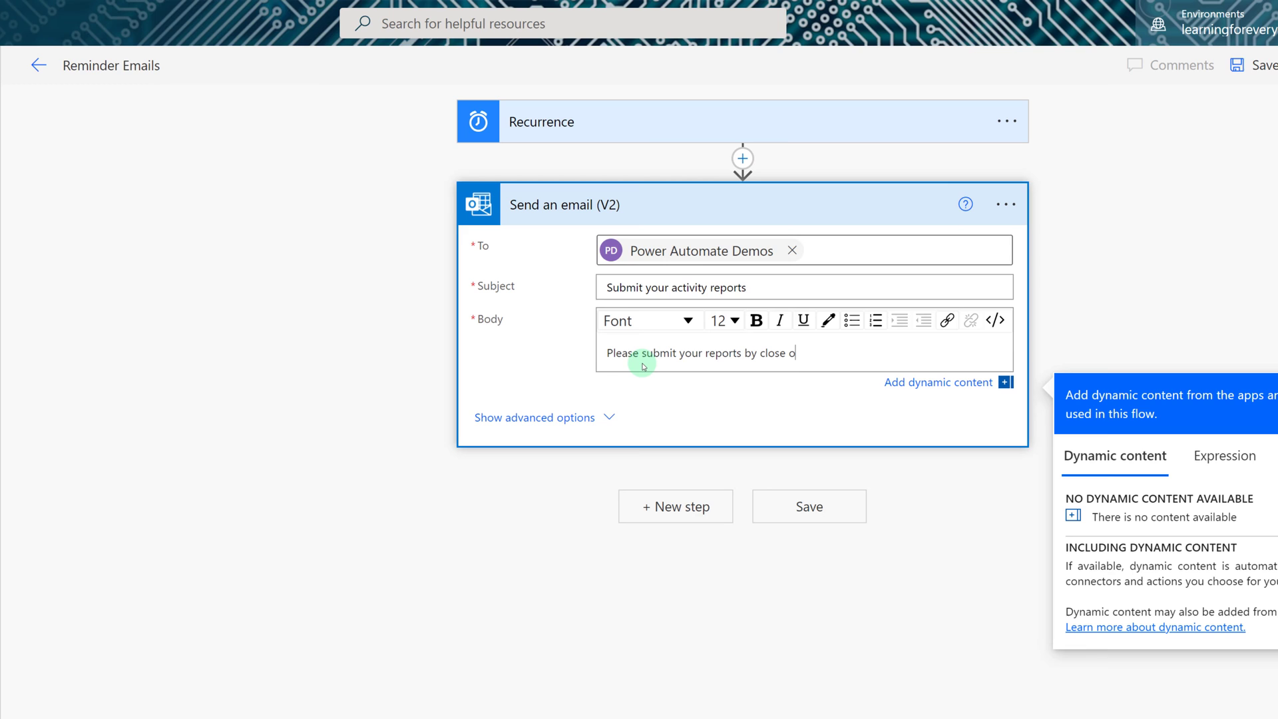
pyautogui.click(672, 413)
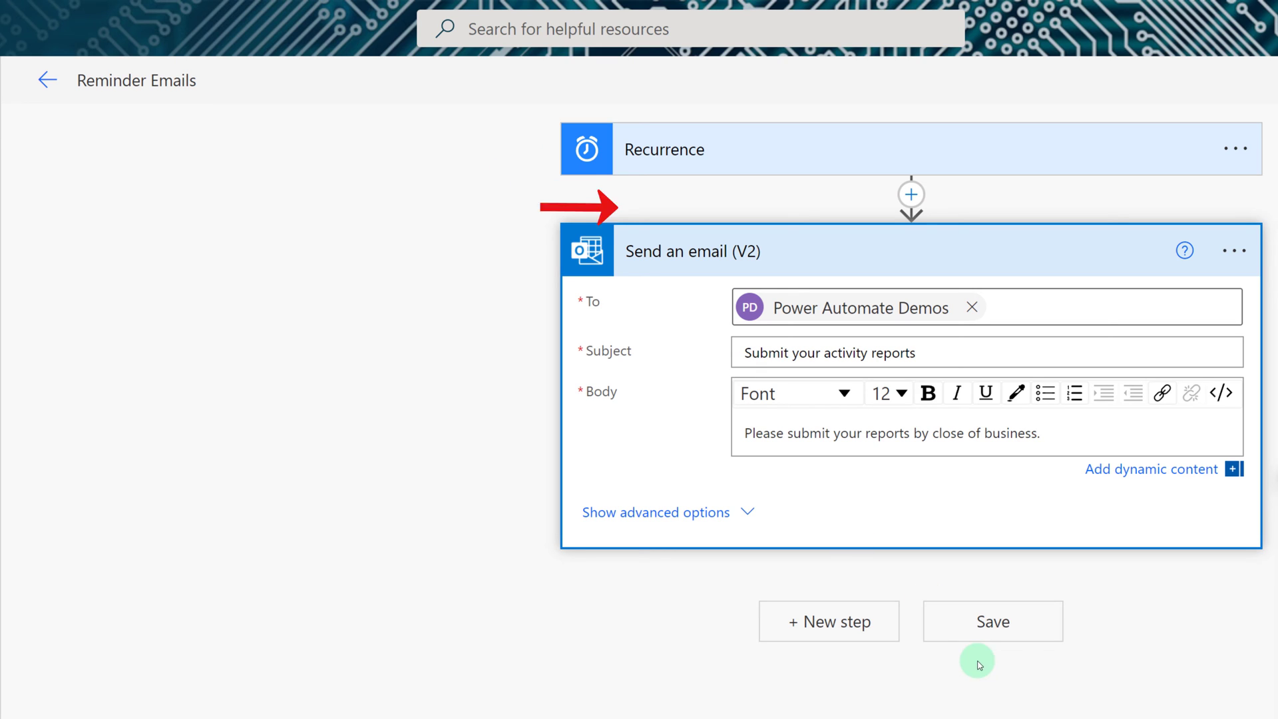
pyautogui.click(991, 629)
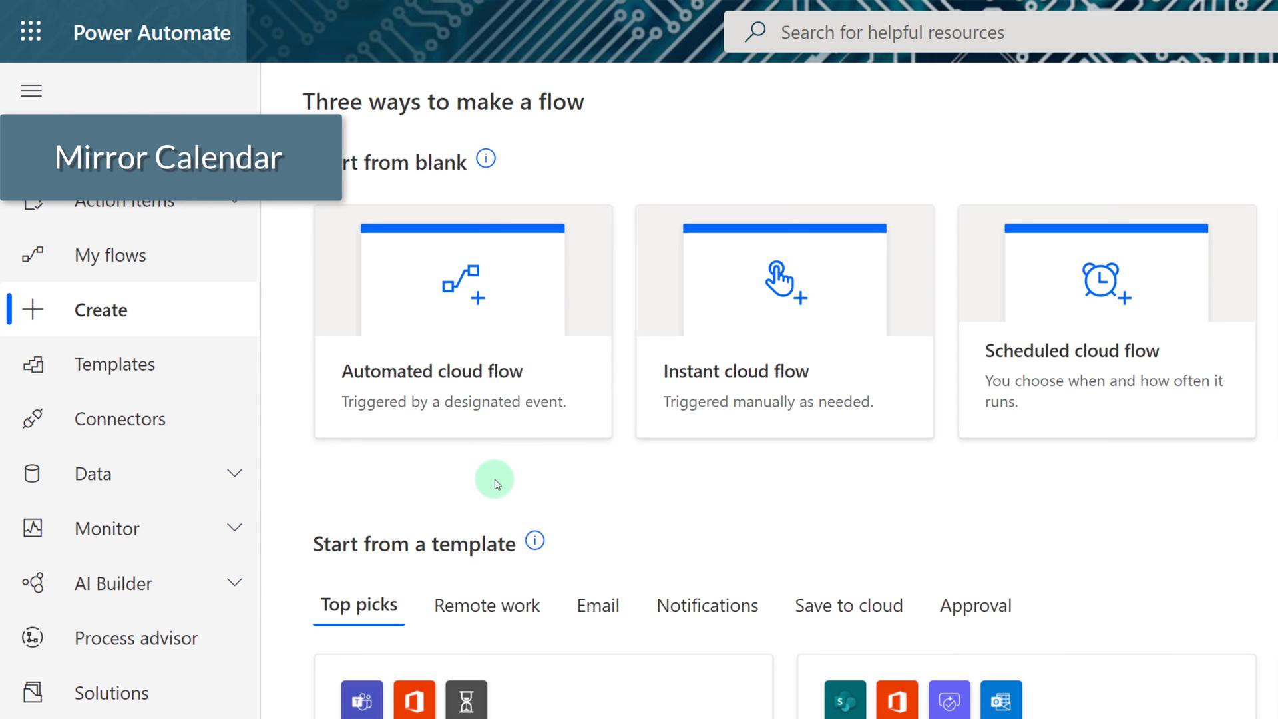
# Step: Create the 'Mirror Calendar' automated flow triggered by Office 365 Groups 'When there is a new event'
pyautogui.click(500, 305)
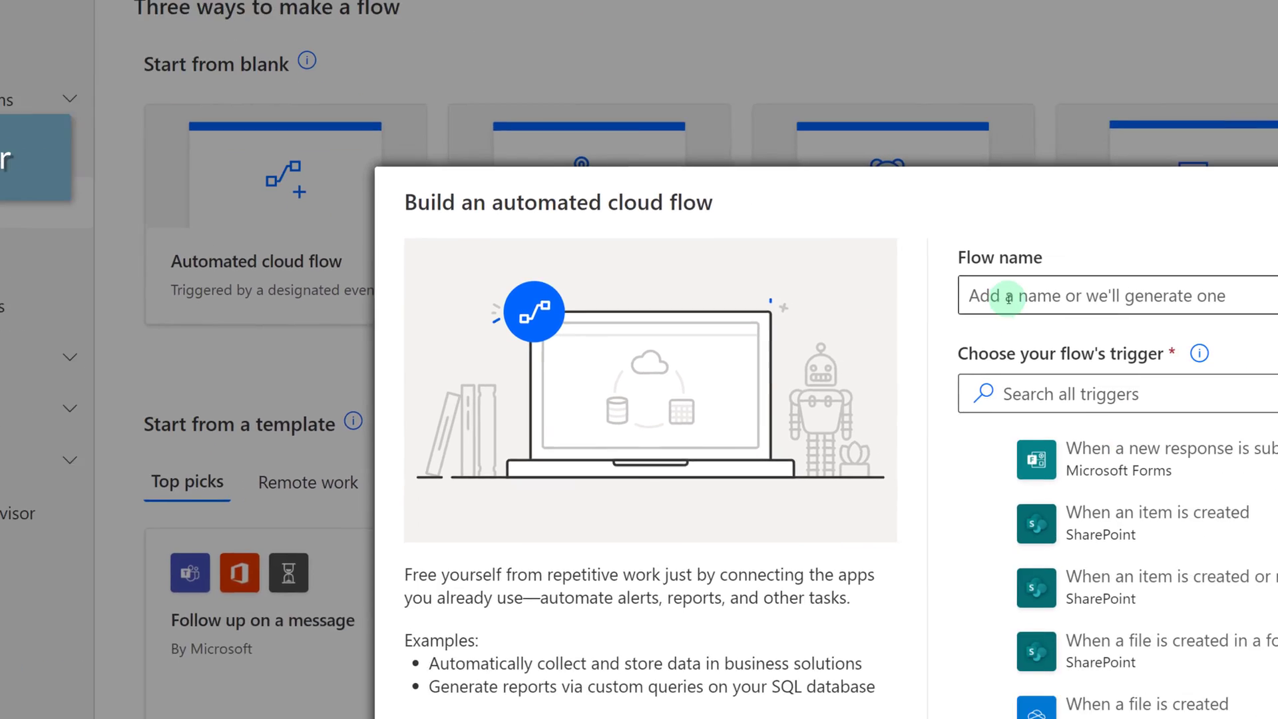
pyautogui.click(1010, 297)
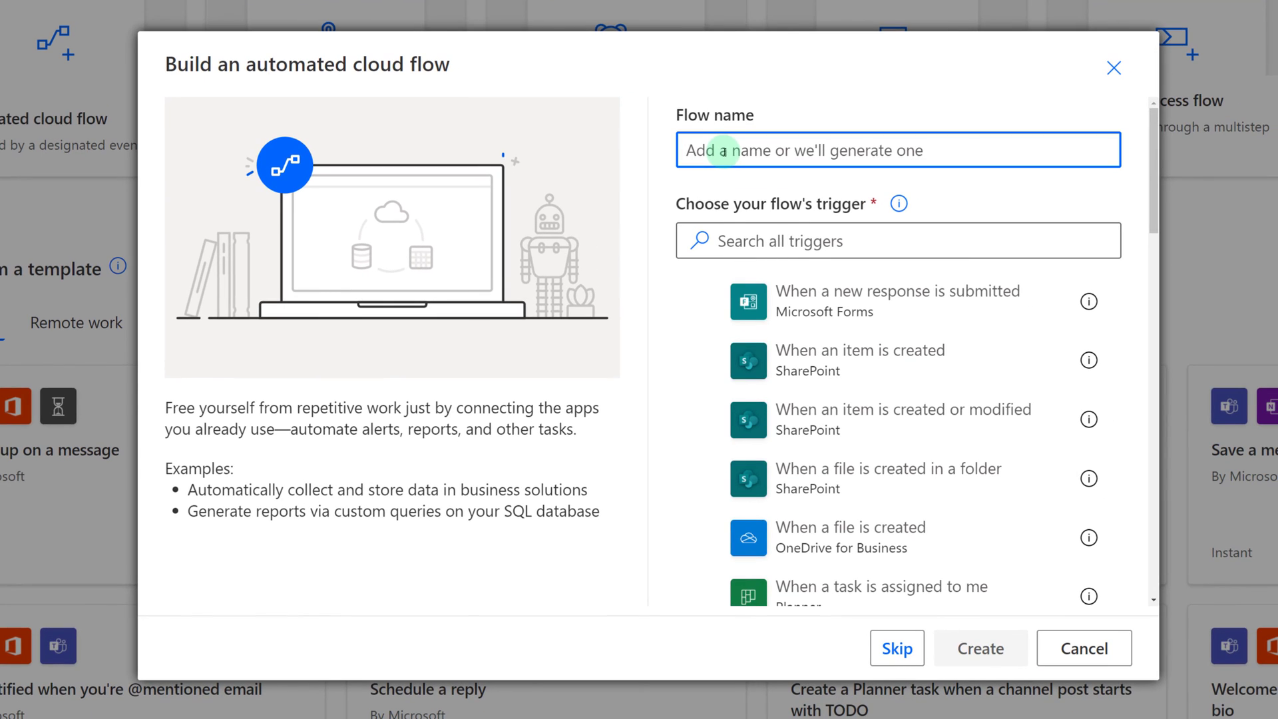
pyautogui.write('Mirror Calendar')
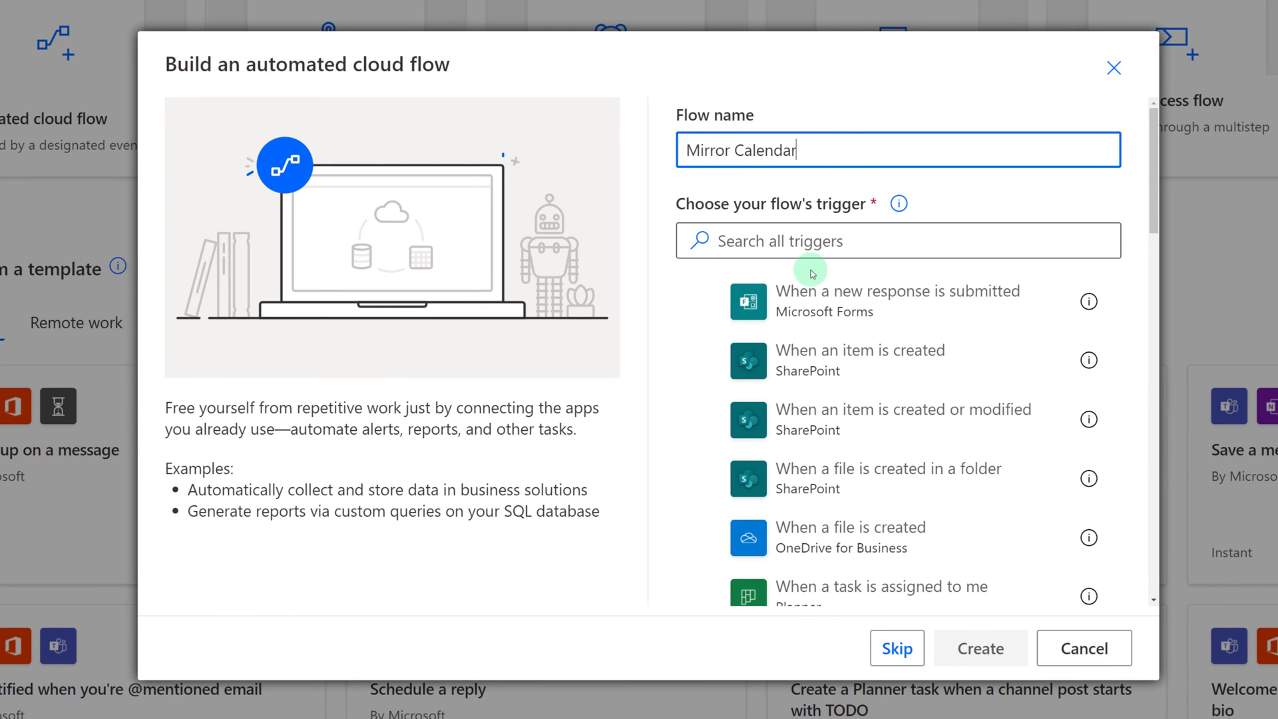
pyautogui.click(772, 241)
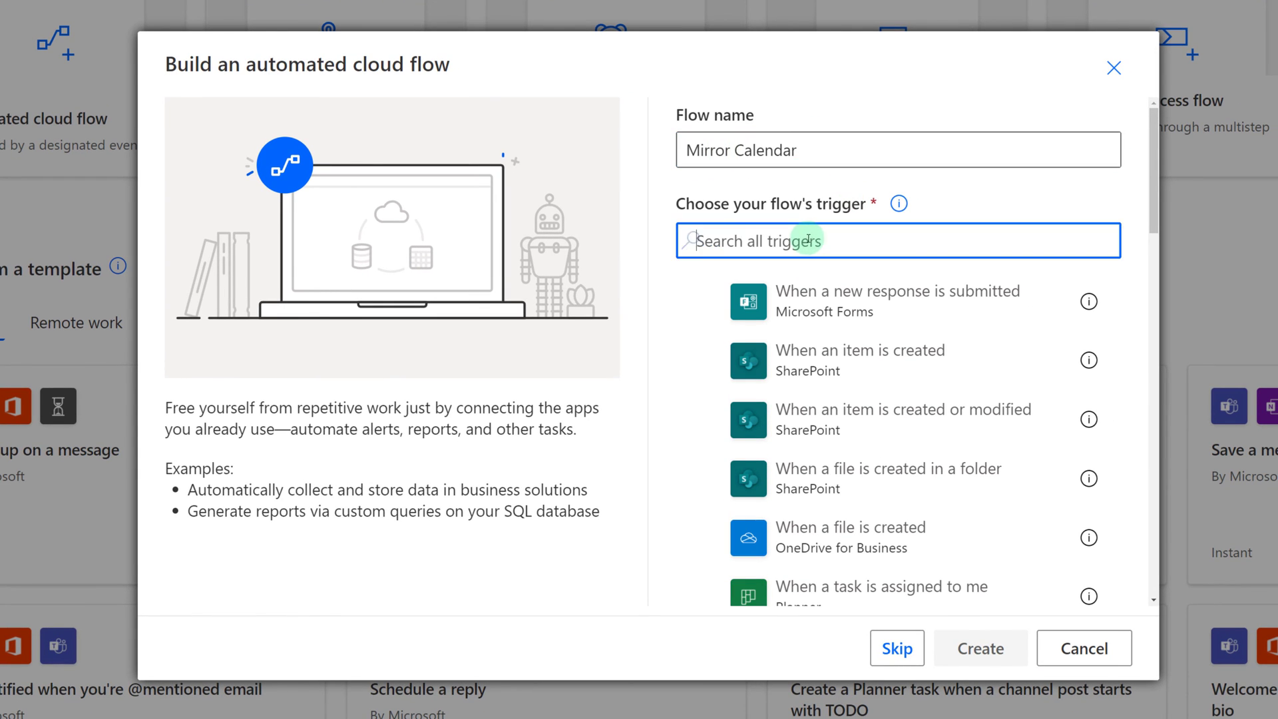
pyautogui.write('Group')
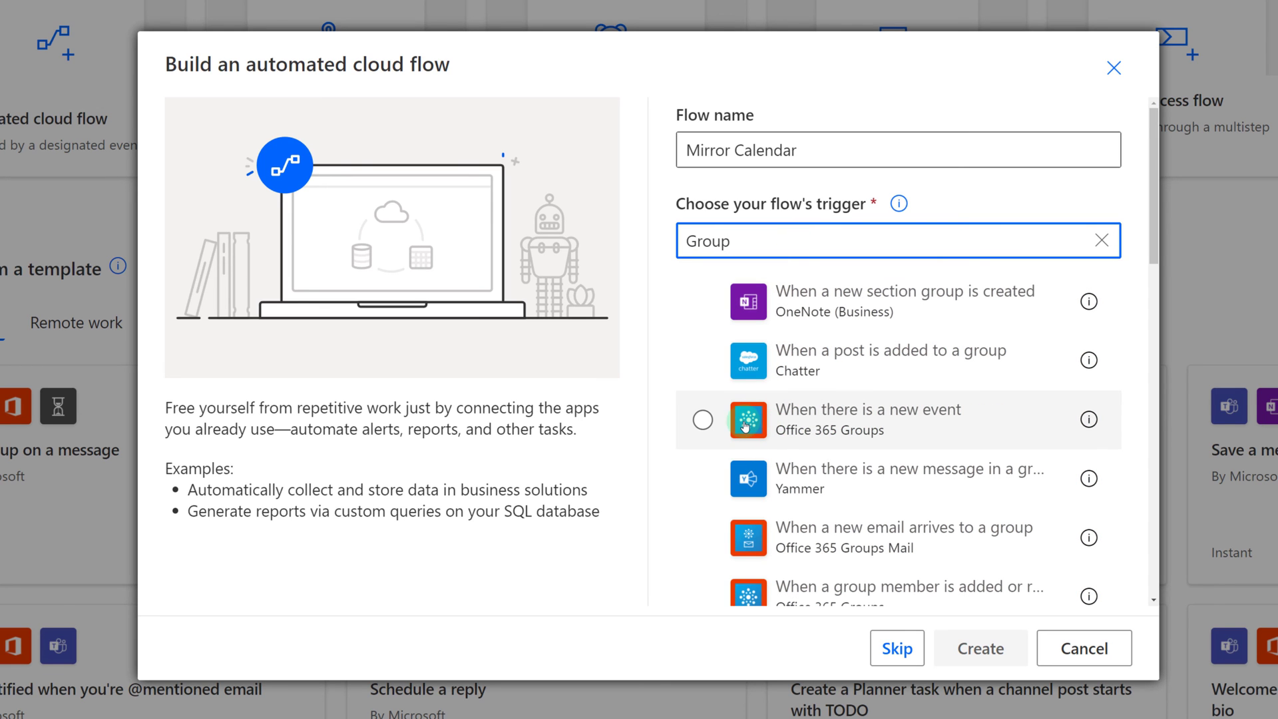
pyautogui.click(771, 431)
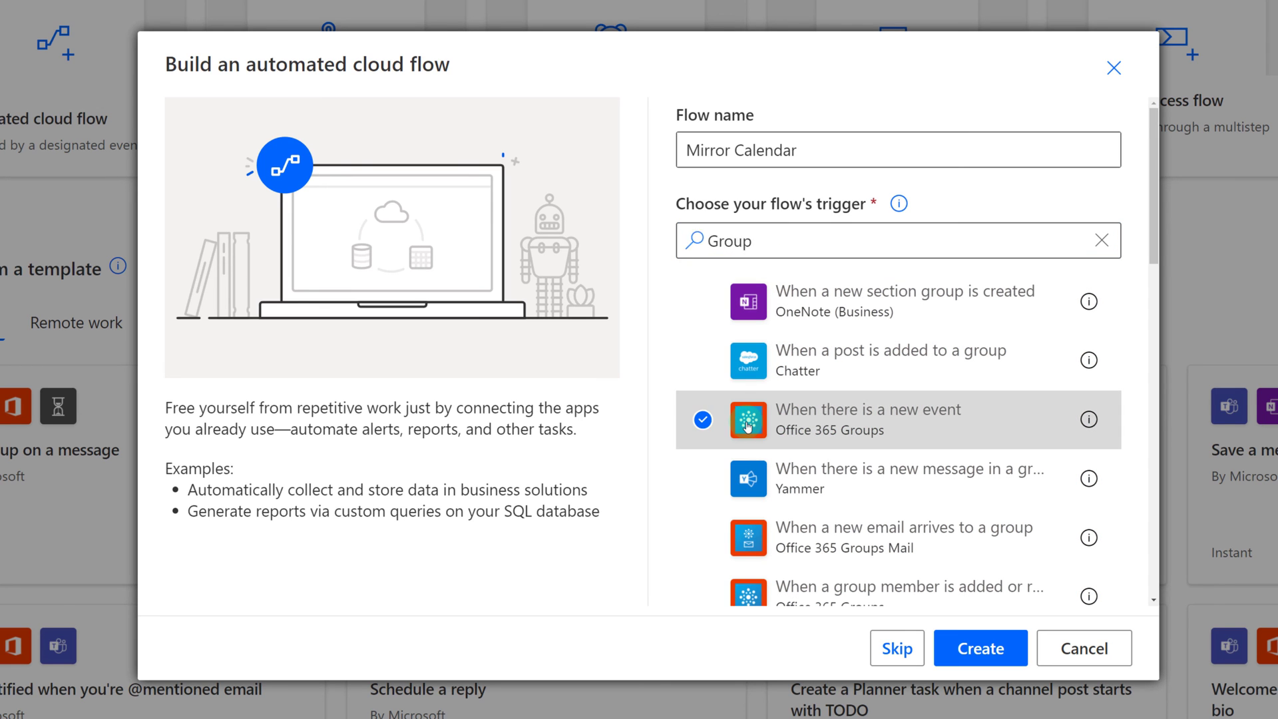
pyautogui.click(978, 656)
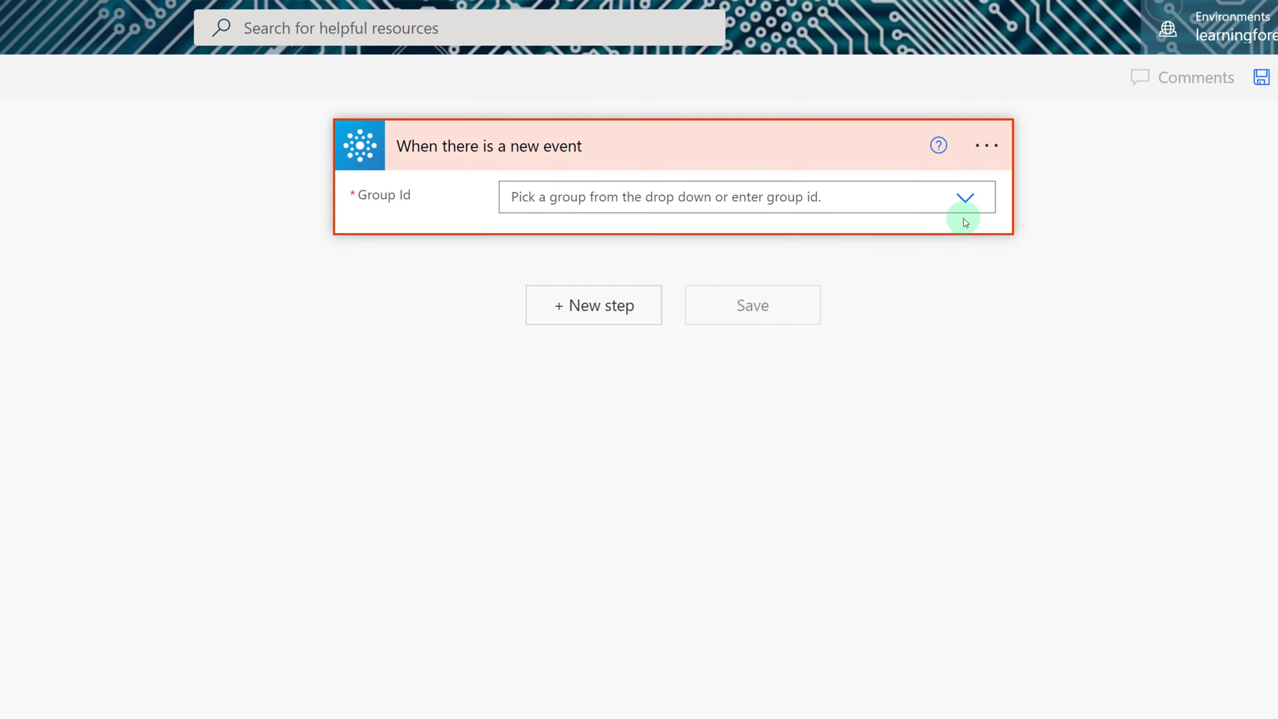
# Step: Set the trigger's Group Id to Learning Together and add an Office 365 Groups 'Create a group event (V2)' action
pyautogui.click(972, 202)
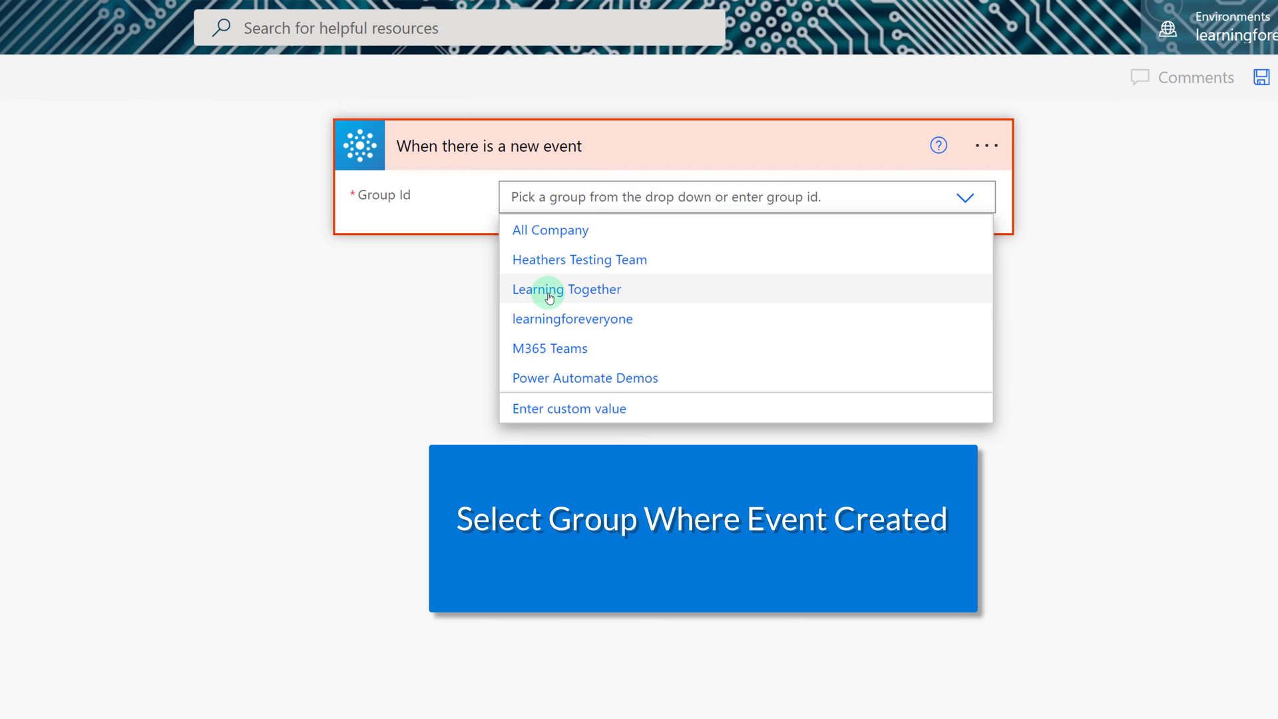
pyautogui.click(550, 298)
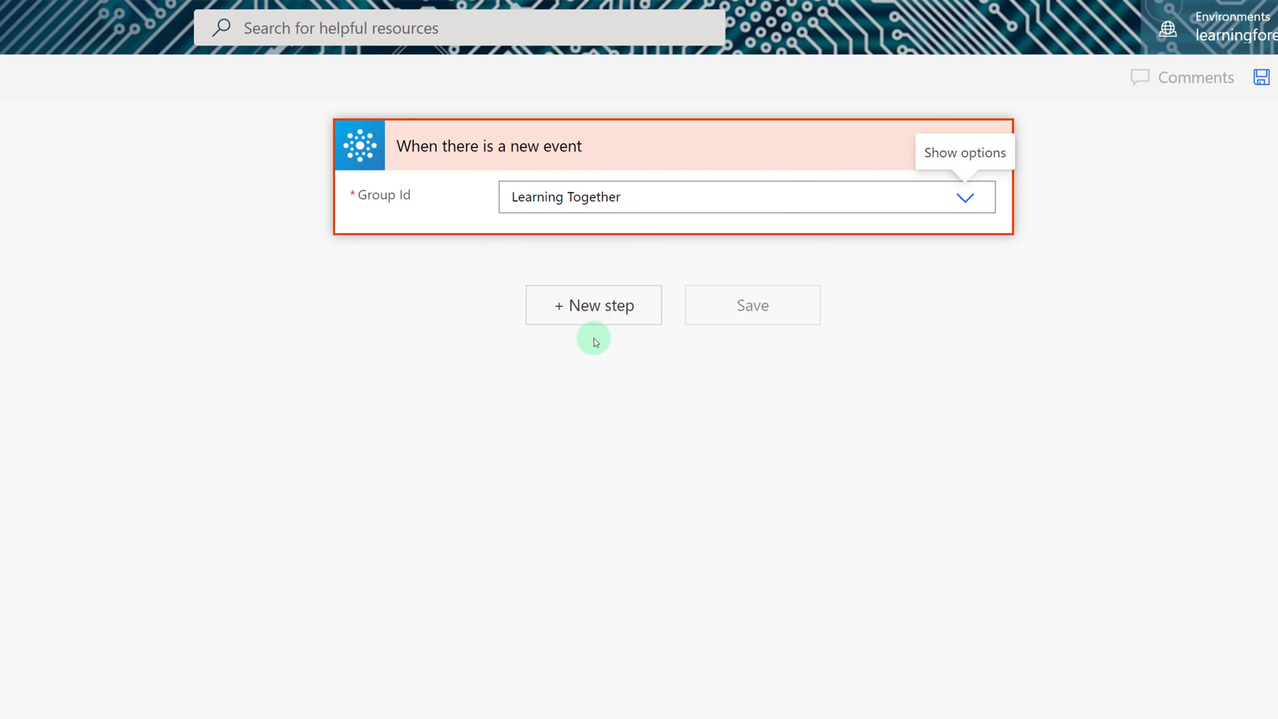
pyautogui.click(605, 316)
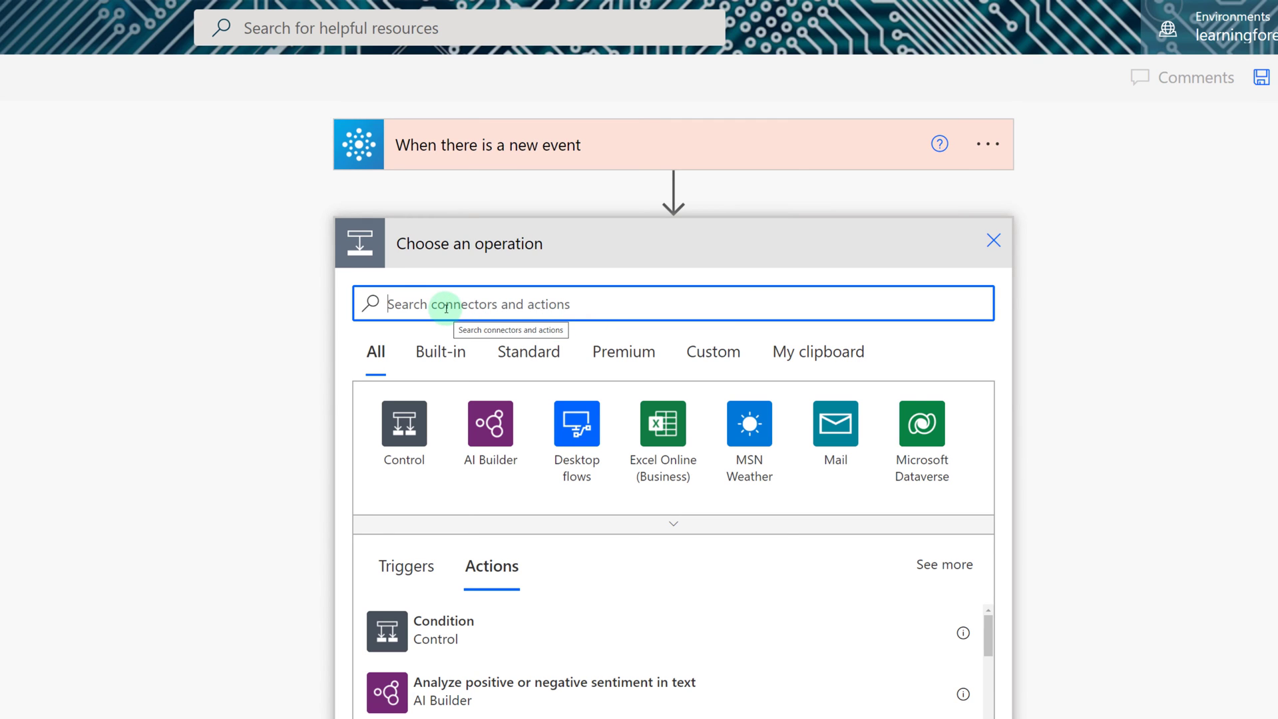
pyautogui.write('G')
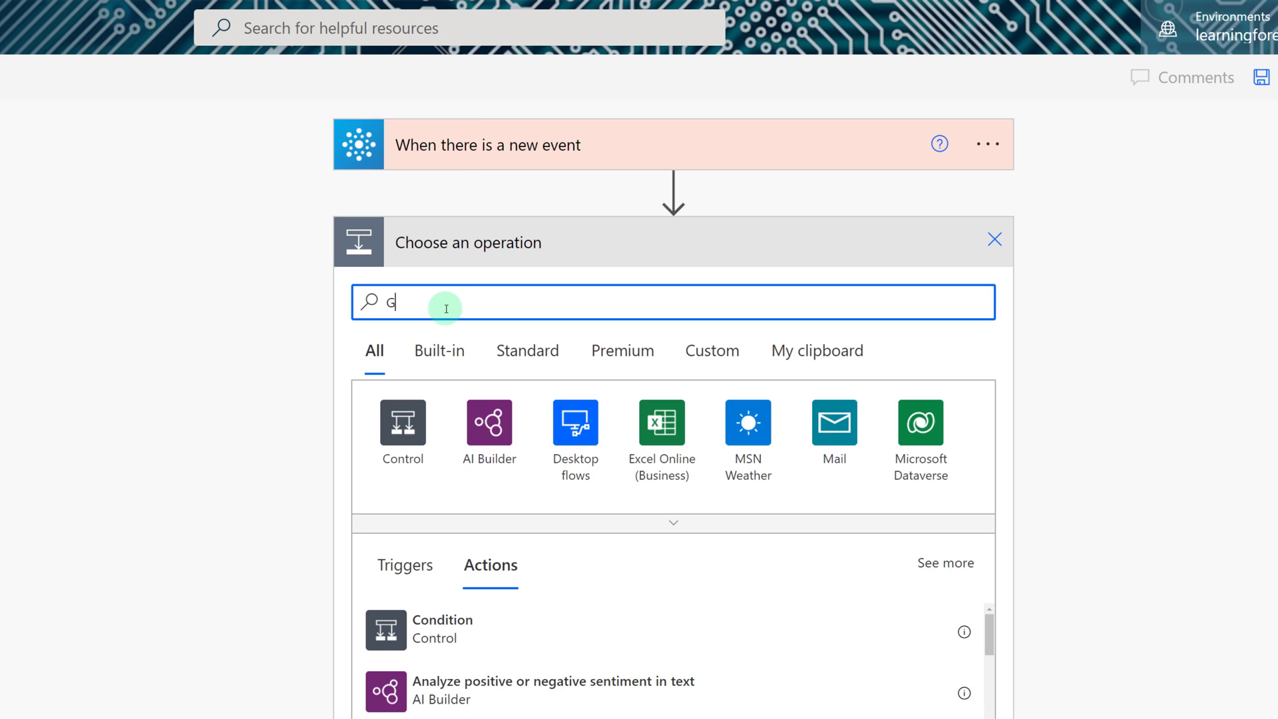
pyautogui.write('roup')
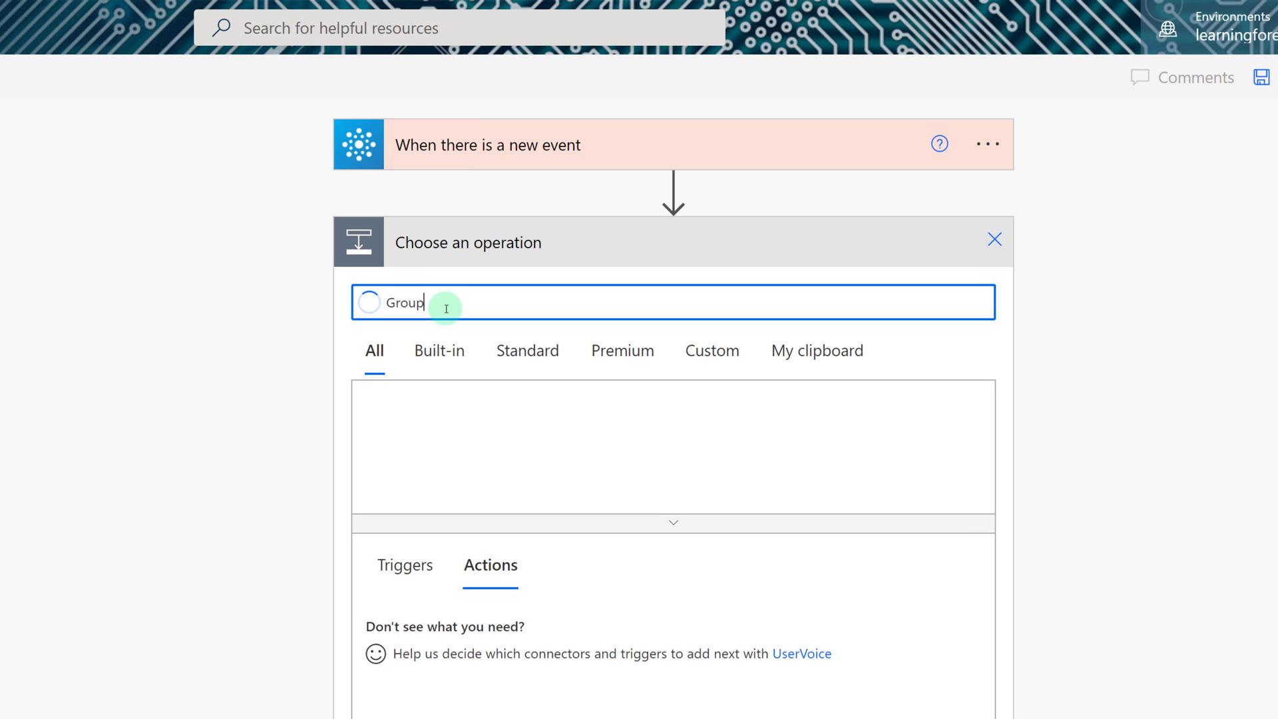
pyautogui.click(594, 421)
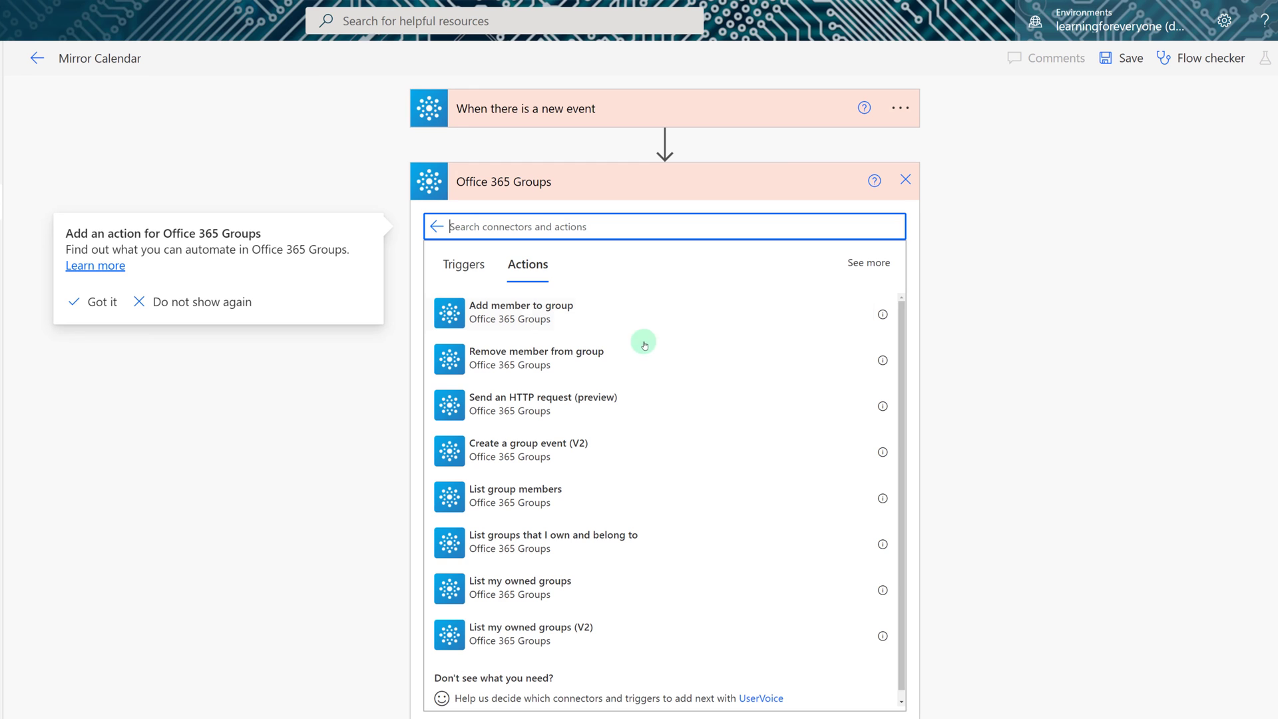
pyautogui.click(585, 447)
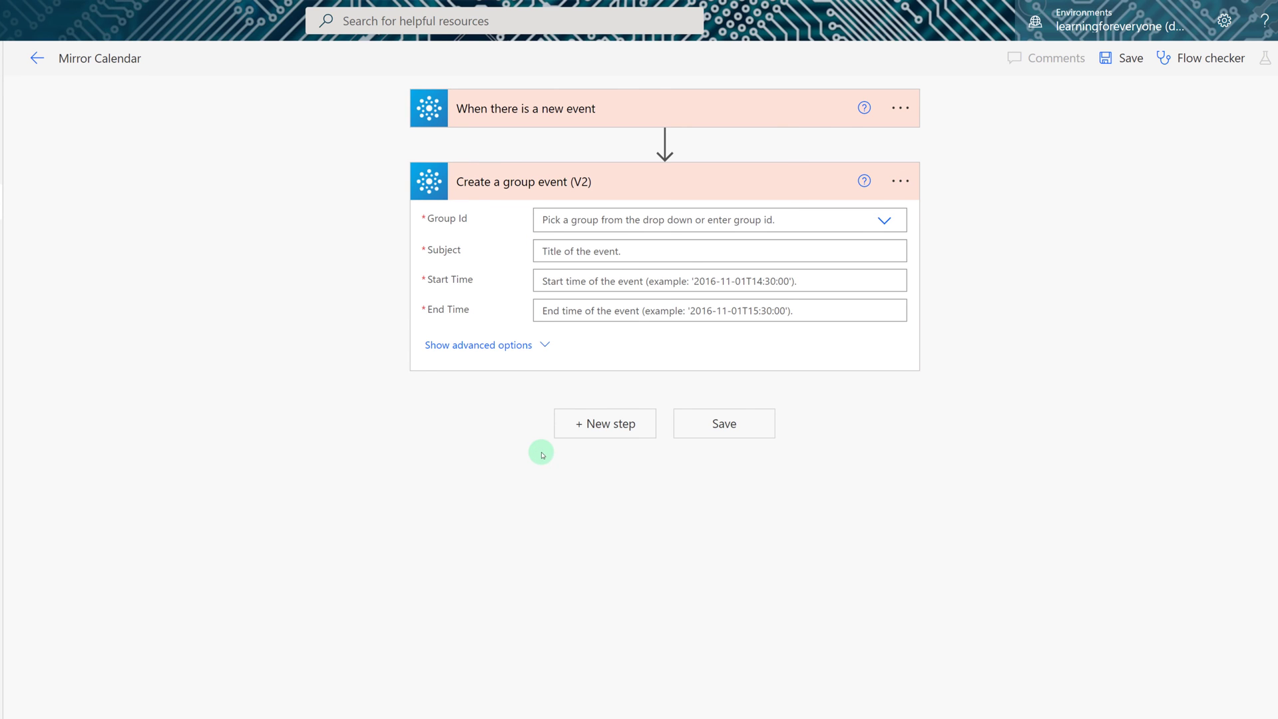
# Step: Target Power Automate Demos, mapping the trigger's Subject, Start Date Time and End Date Time
pyautogui.click(885, 222)
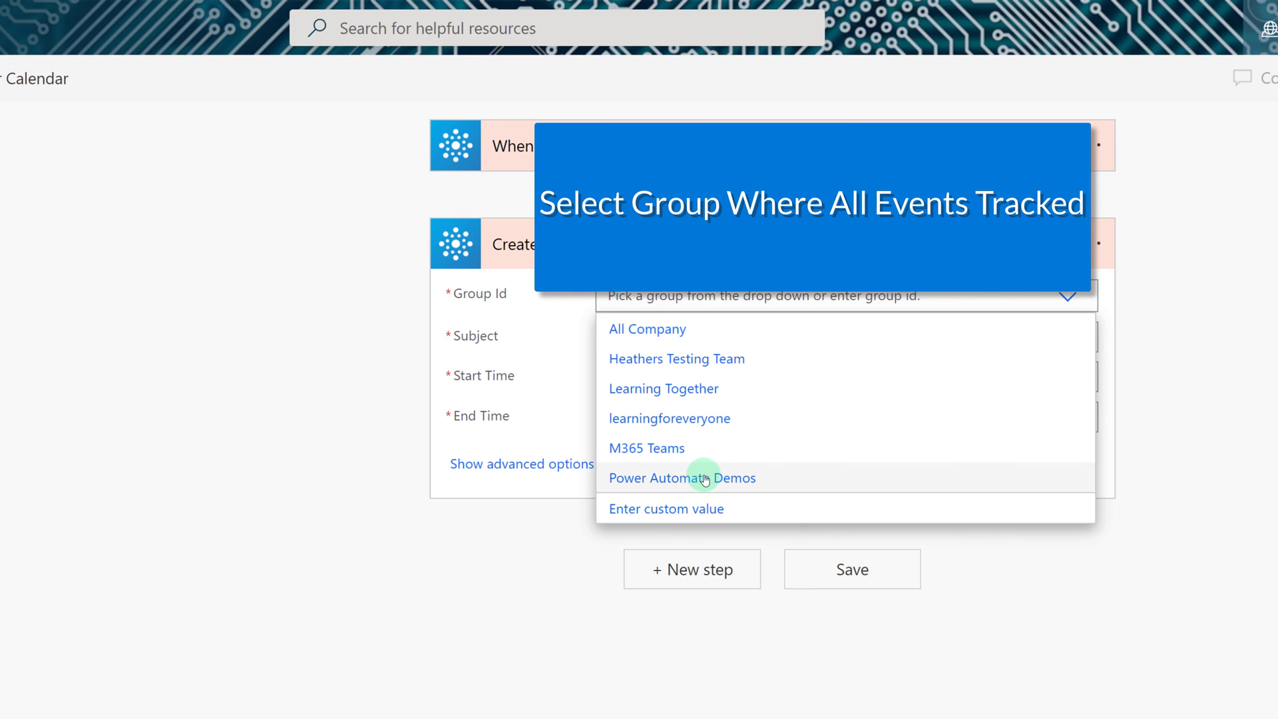
pyautogui.click(704, 478)
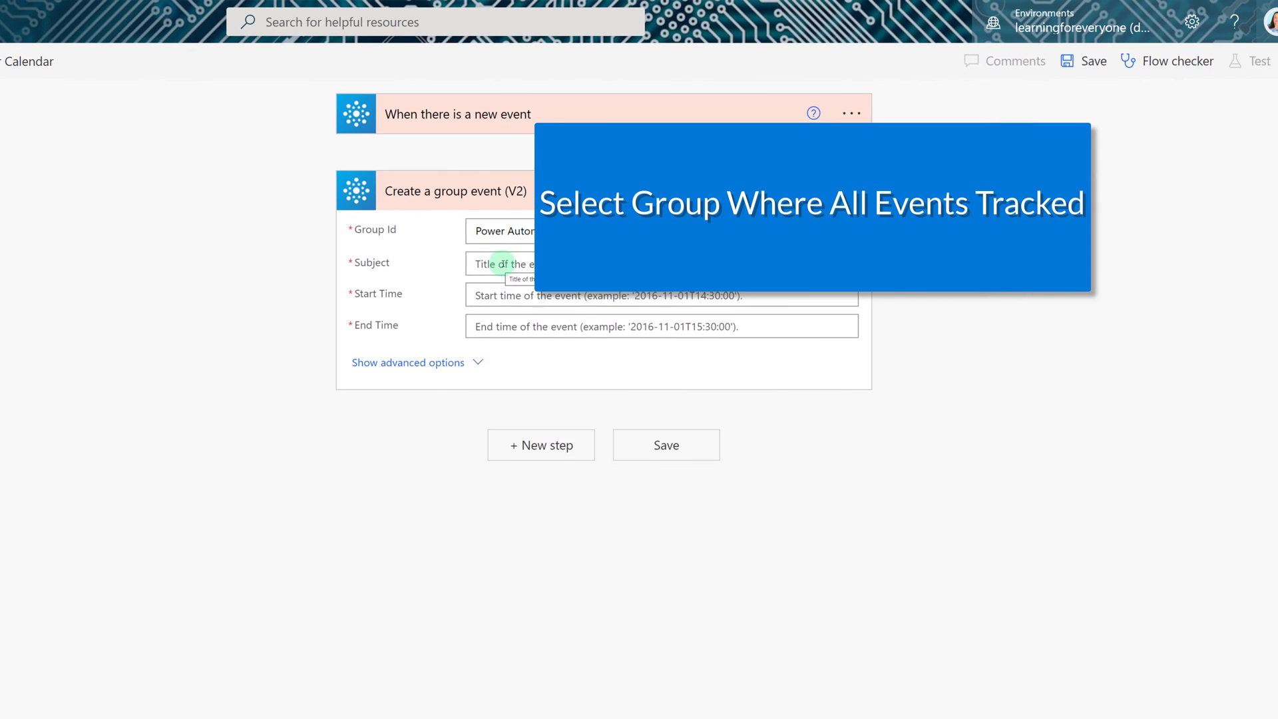
pyautogui.click(501, 263)
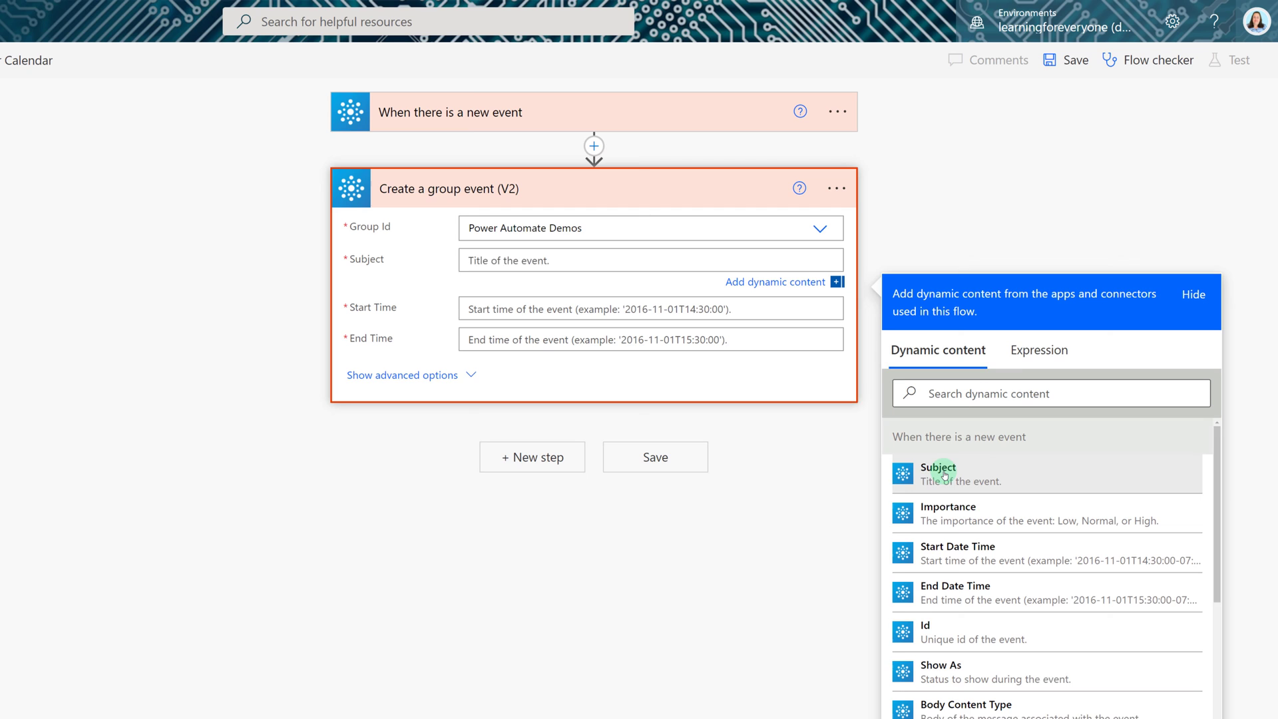
pyautogui.click(944, 472)
pyautogui.click(523, 314)
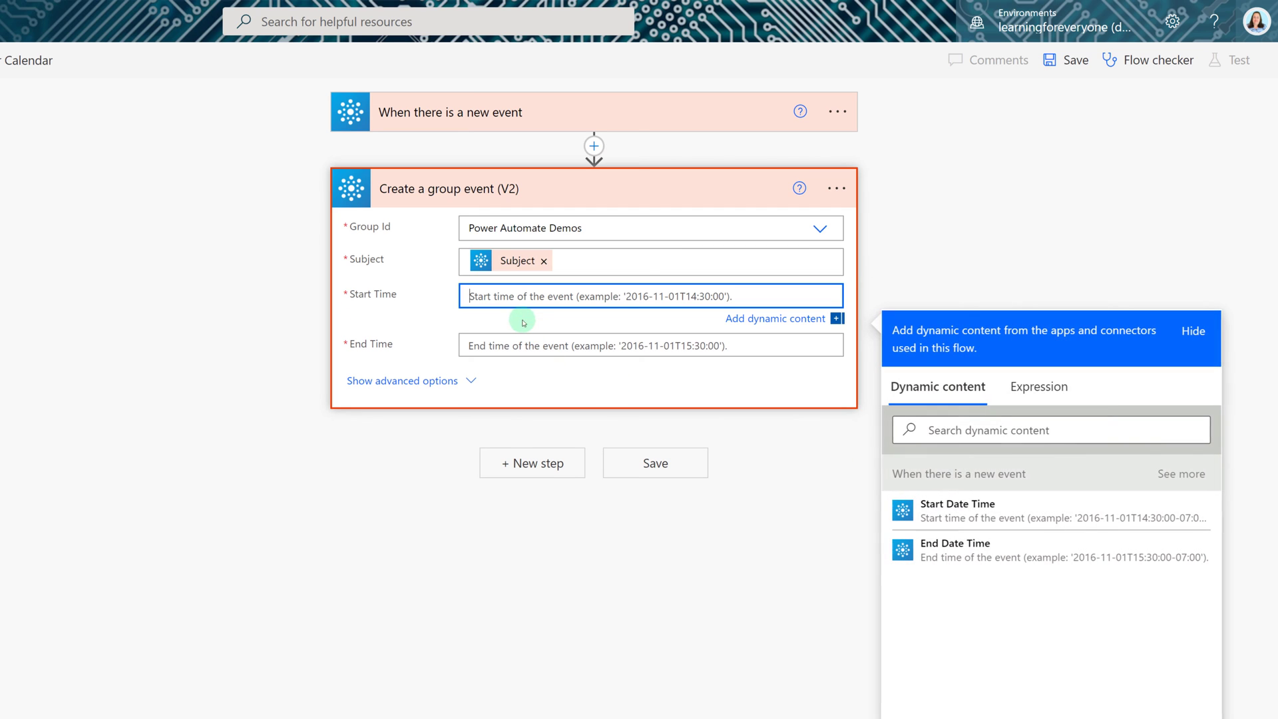
pyautogui.click(936, 510)
pyautogui.click(488, 351)
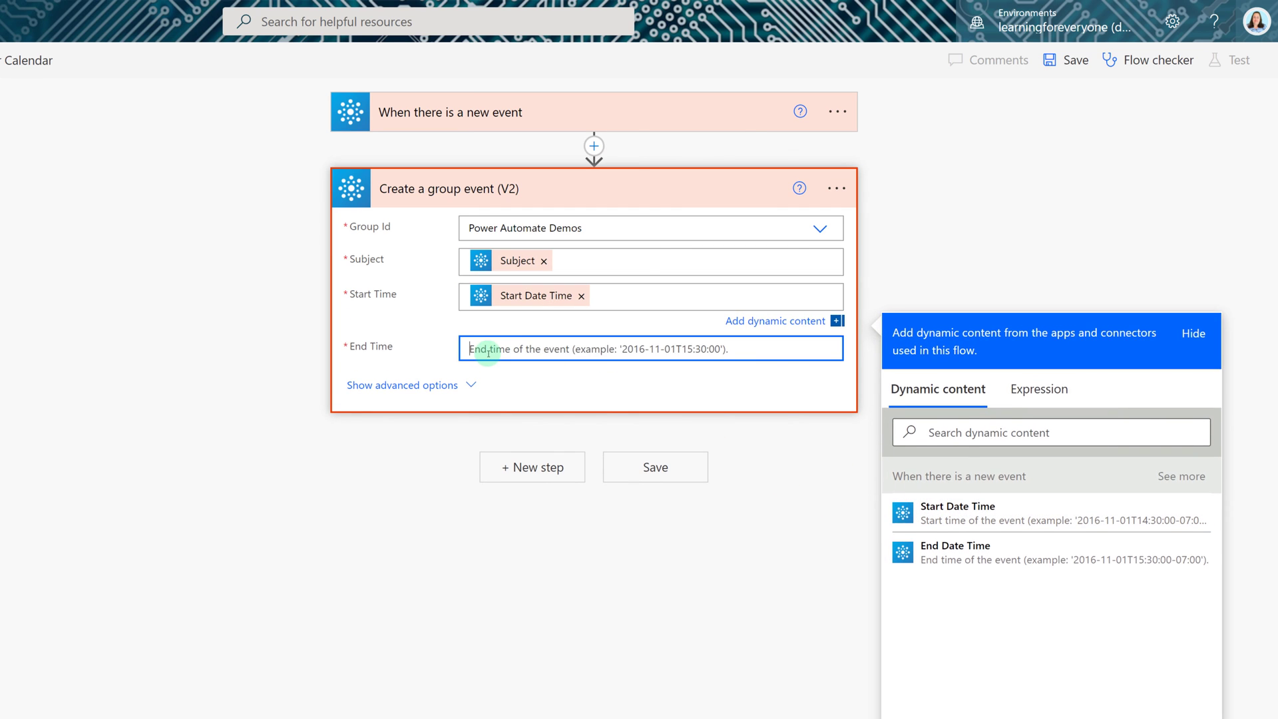
pyautogui.click(949, 582)
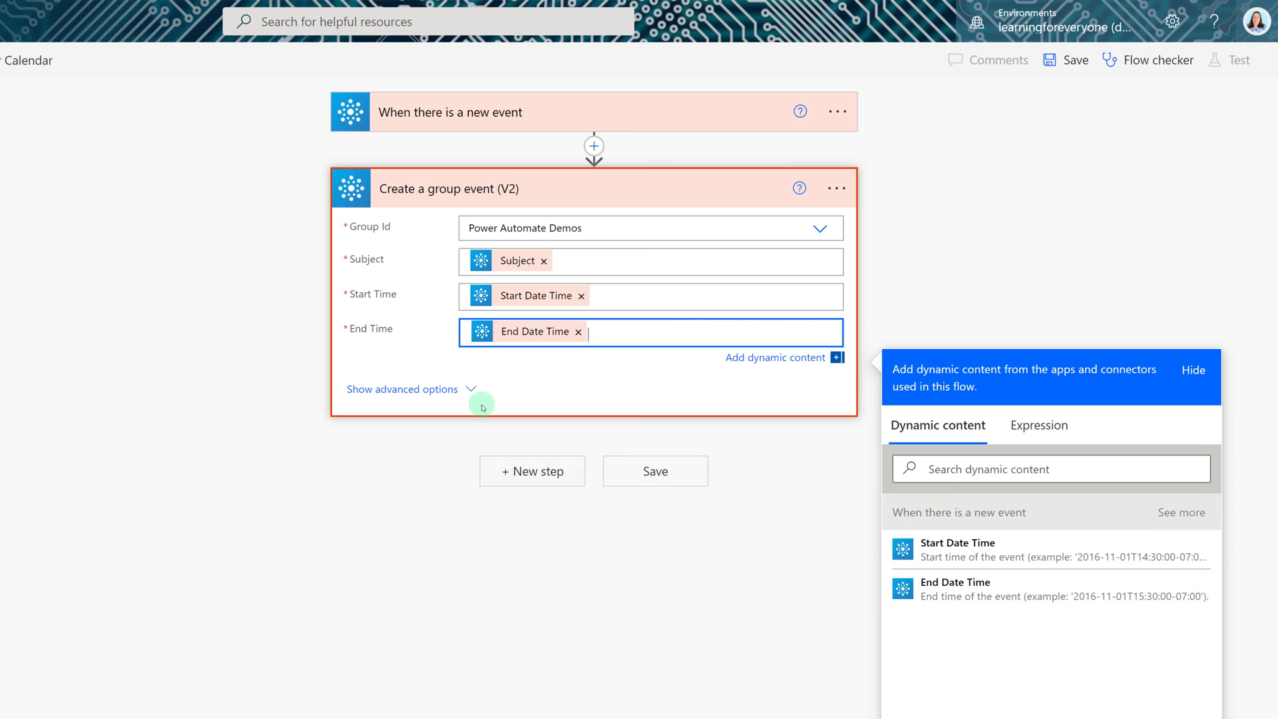
pyautogui.click(389, 390)
# Step: Fill the mirrored event's Body with the trigger's Body Content token and save the Mirror Calendar flow
pyautogui.scroll(-2, 391, 346)
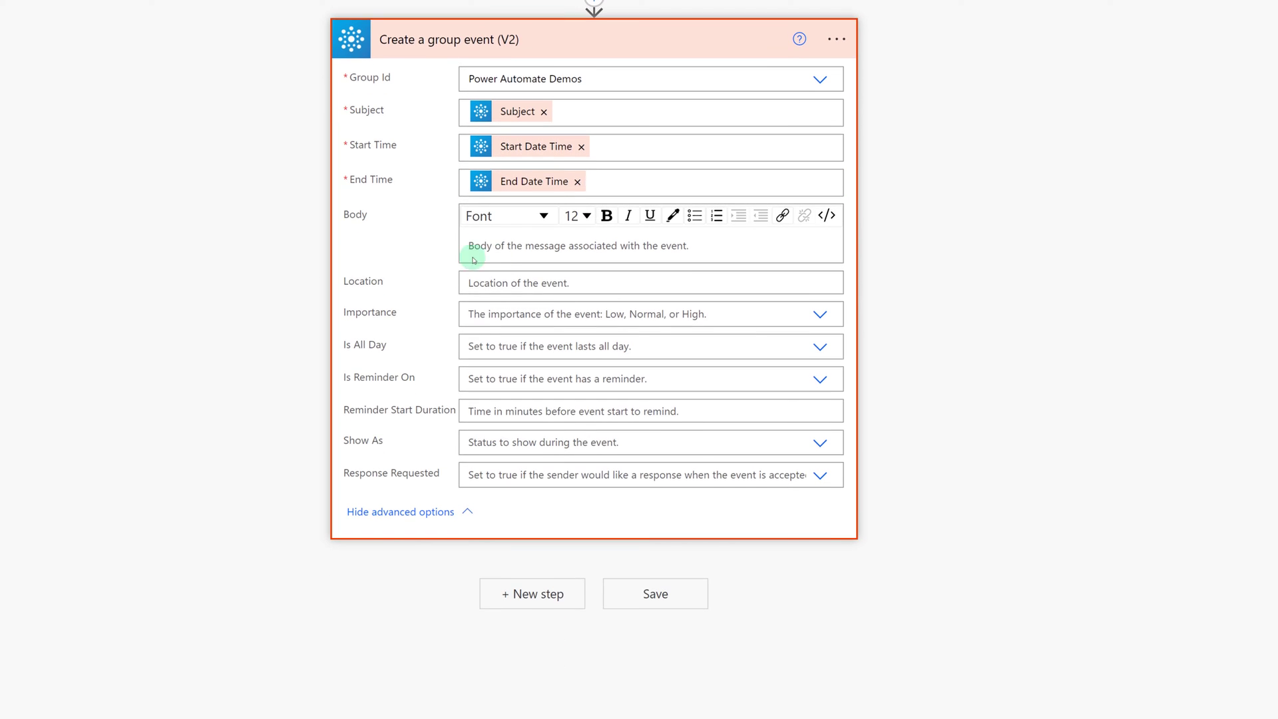
pyautogui.click(471, 245)
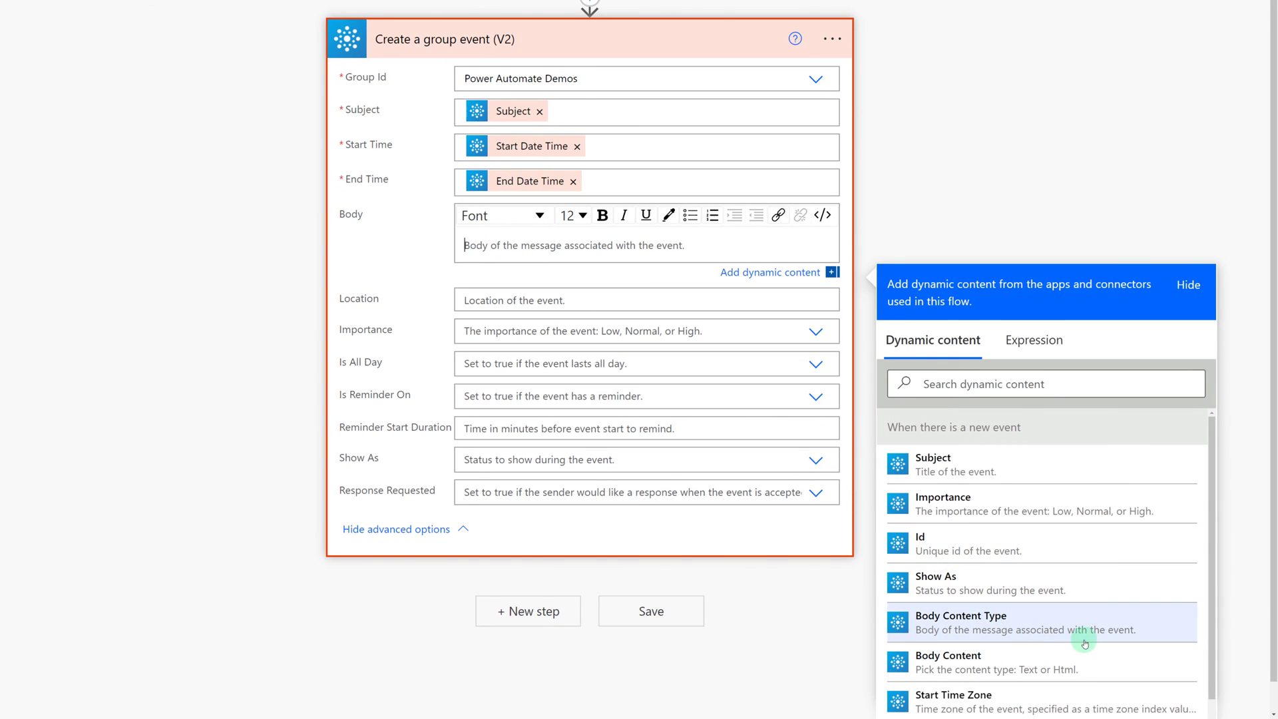
pyautogui.click(996, 670)
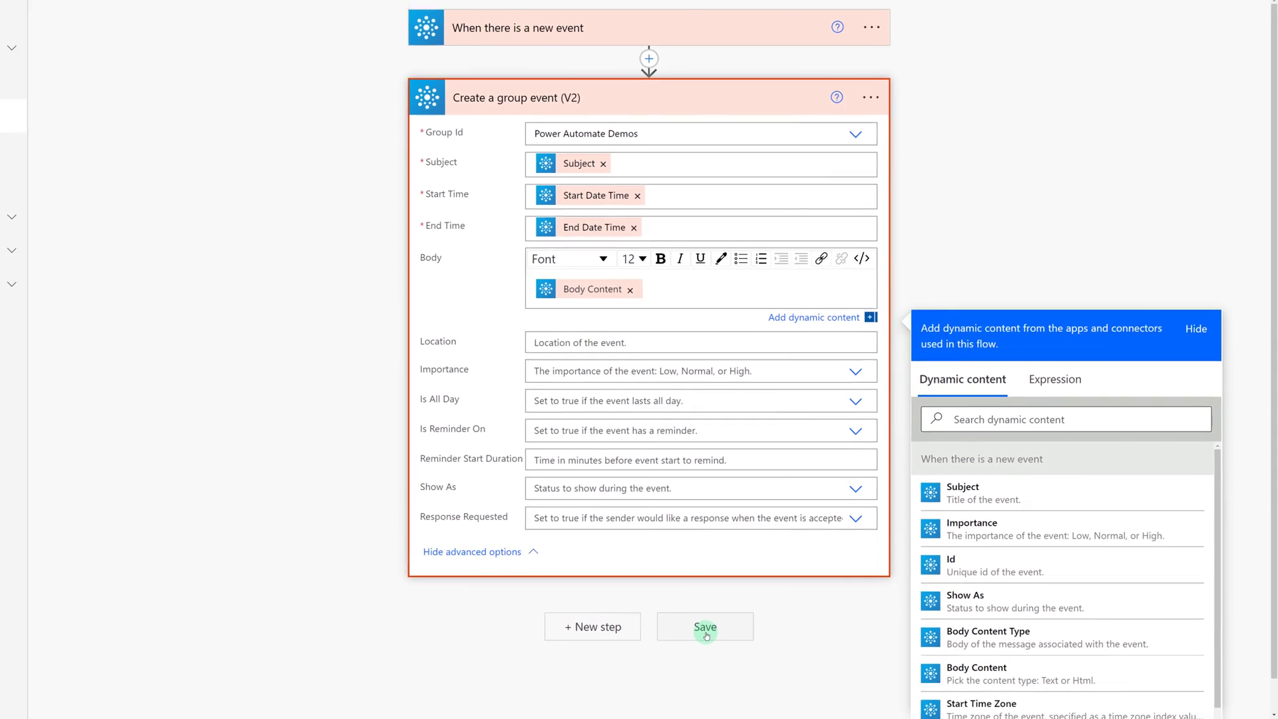
pyautogui.click(706, 629)
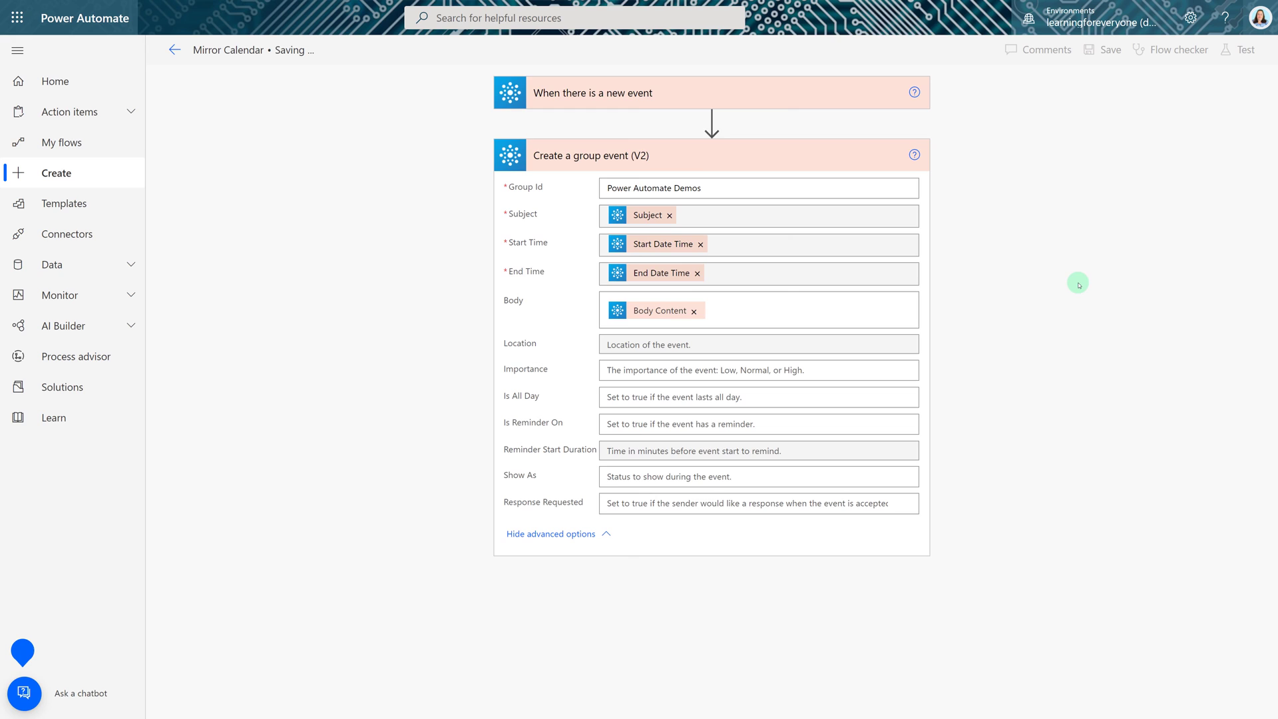